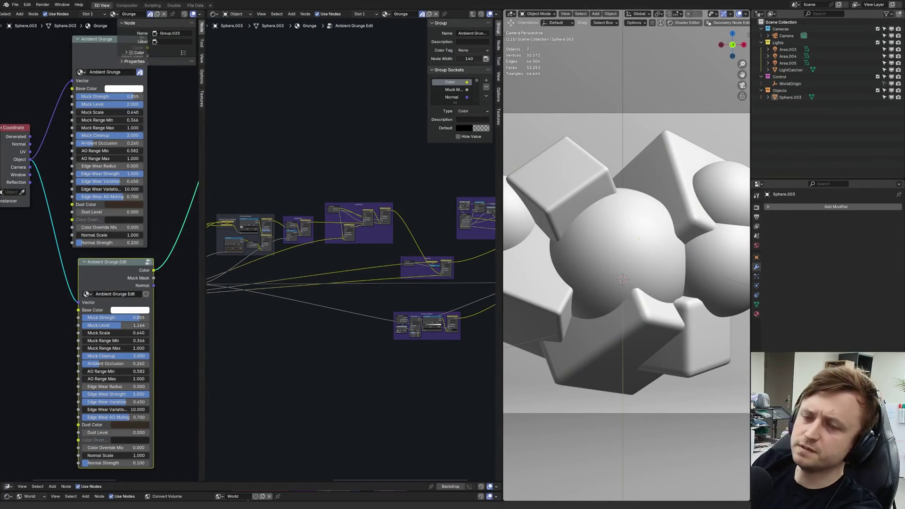
Leave the Ambient Grunge Edit group, switch the 3D viewport to rendered shading and widen the viewport
middle_click_drag(313, 204, 289, 186)
scroll(338, 173, "down", 4)
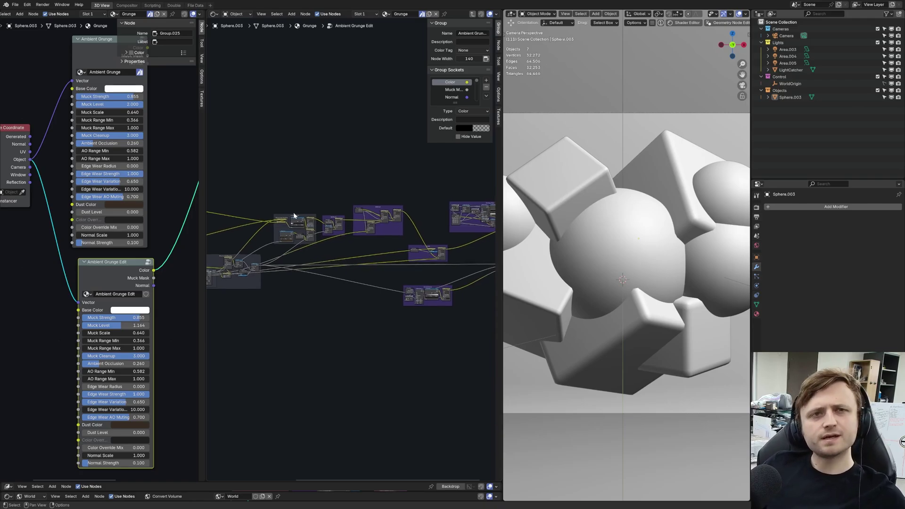
middle_click_drag(307, 278, 395, 274)
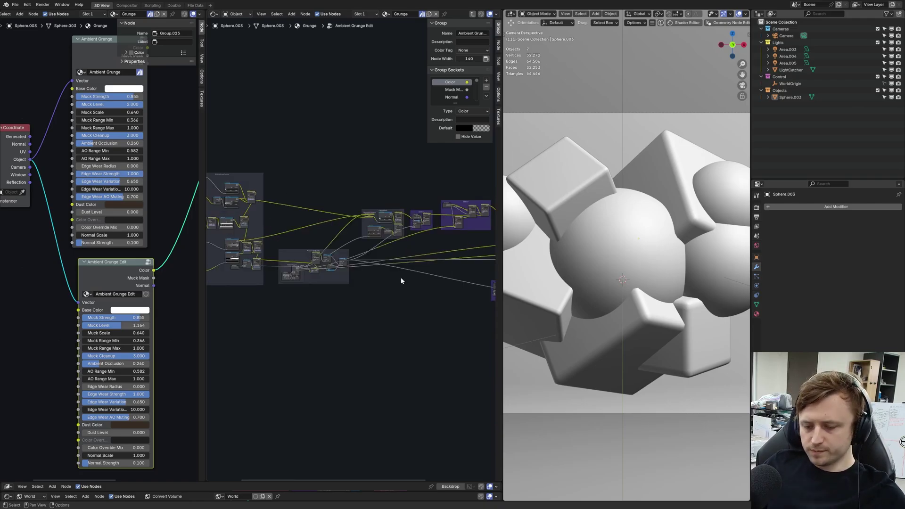
left_click(472, 14)
scroll(412, 238, "up", 3)
middle_click_drag(407, 230, 338, 282)
scroll(338, 281, "up", 4)
key("z")
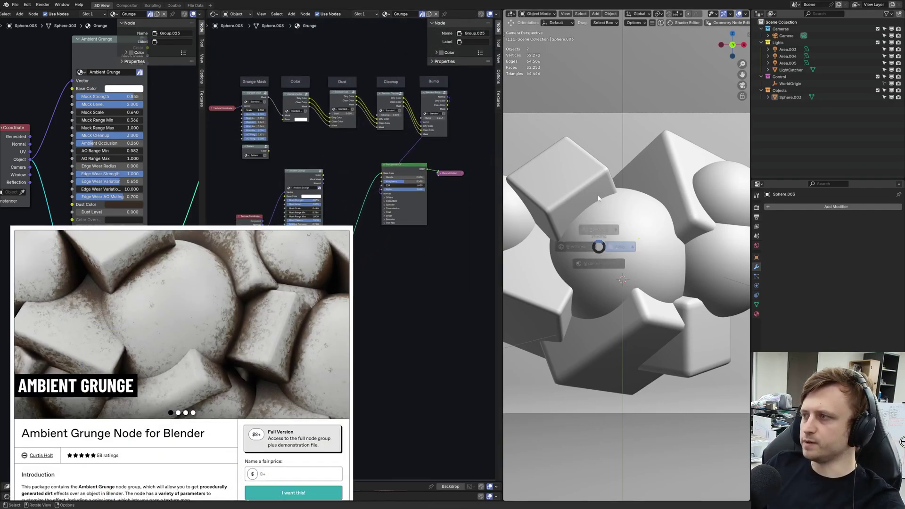
left_click(601, 181)
left_click_drag(501, 225, 435, 225)
Connect the Ambient Grunge node's Color output to the Principled BSDF Base Color and set its Muck Level to 1.280
scroll(264, 212, "up", 4)
left_click_drag(299, 161, 379, 186)
middle_click_drag(323, 222, 362, 230)
scroll(349, 227, "up", 1)
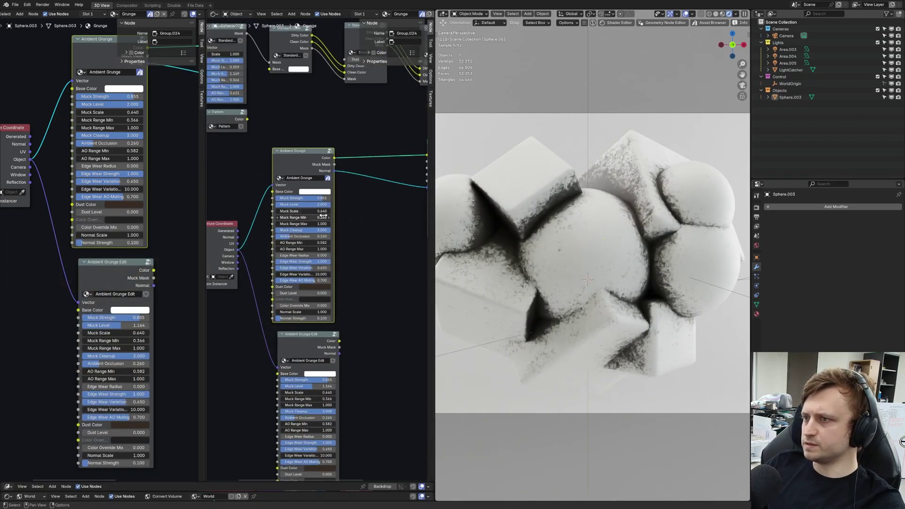
left_click_drag(325, 206, 306, 206)
Open the Ambient Grunge group, examine its whole node network and return to the material's top level
key("Tab")
scroll(301, 220, "down", 5)
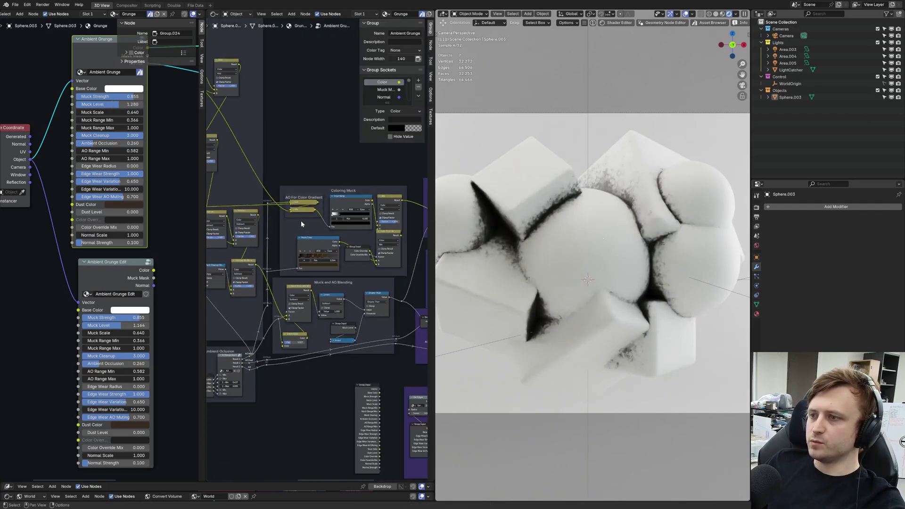
left_click_drag(258, 141, 415, 333)
key("r")
key("r")
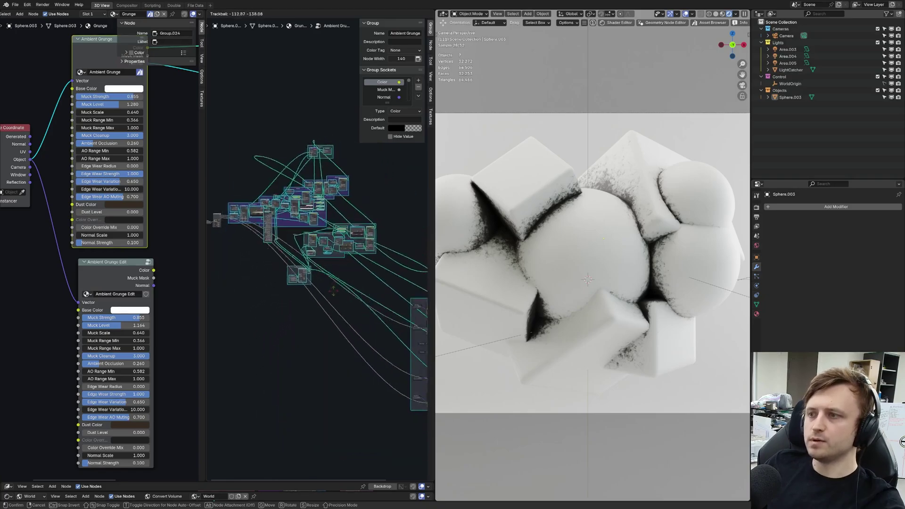
key("Escape")
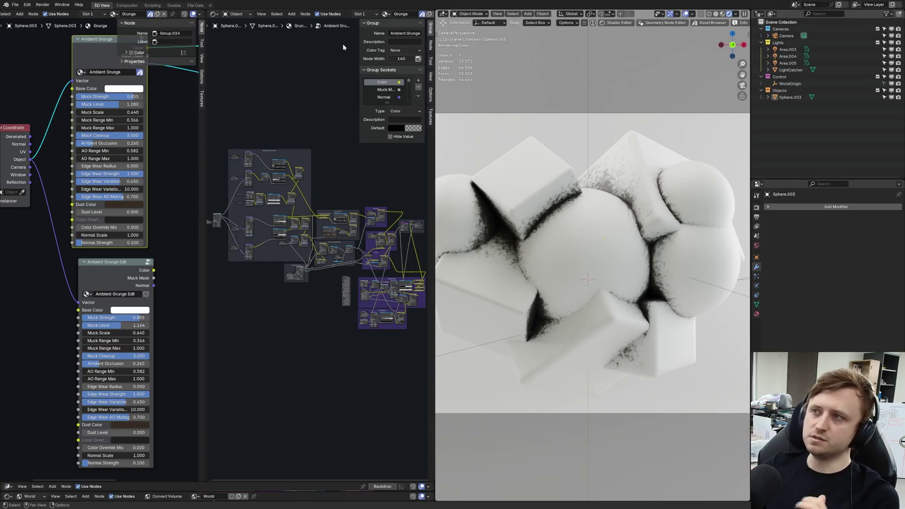
key("Tab")
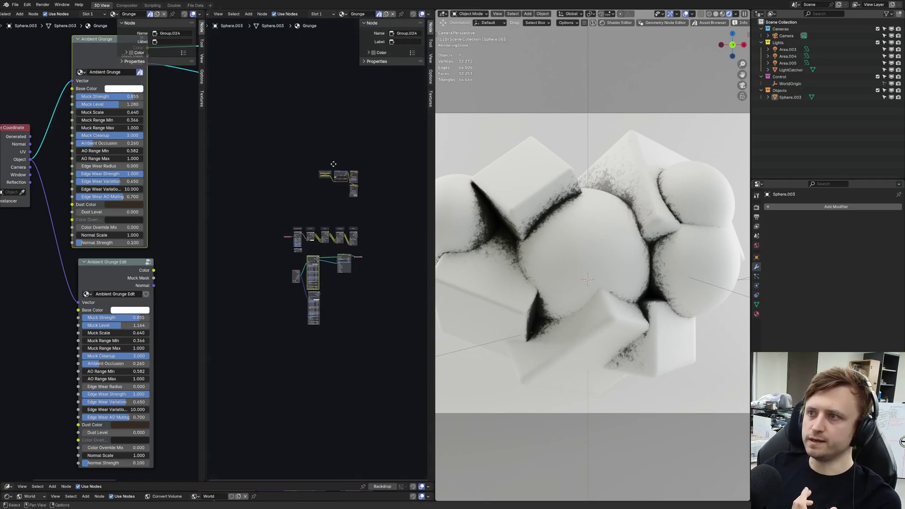
Widen the node editor and bring the full modular chain from Grunge Mask to Bump into view
scroll(308, 249, "down", 2)
scroll(261, 209, "up", 3)
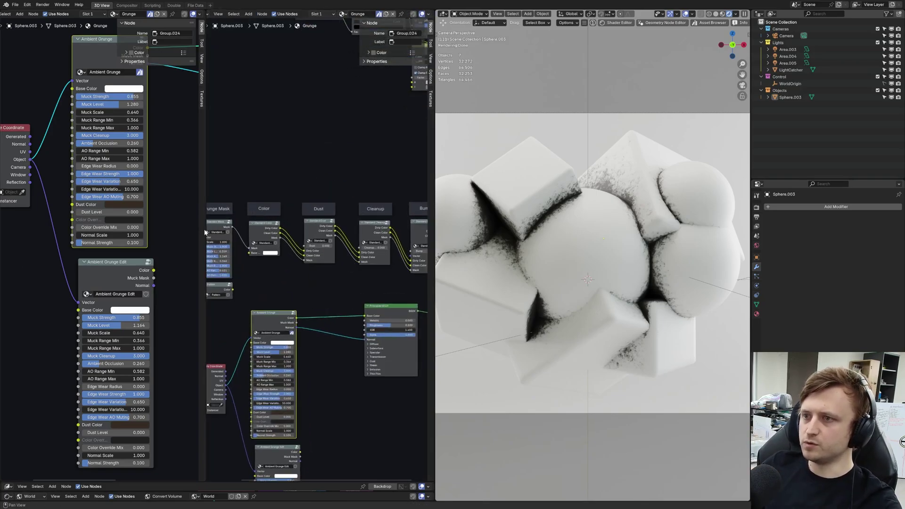
left_click_drag(205, 232, 87, 217)
left_click_drag(133, 189, 416, 264)
key("r")
key("r")
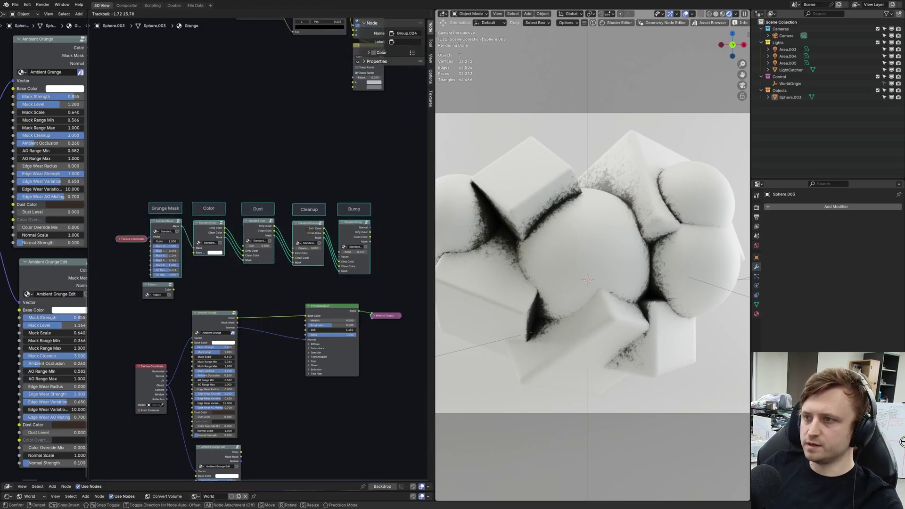
left_click(213, 223)
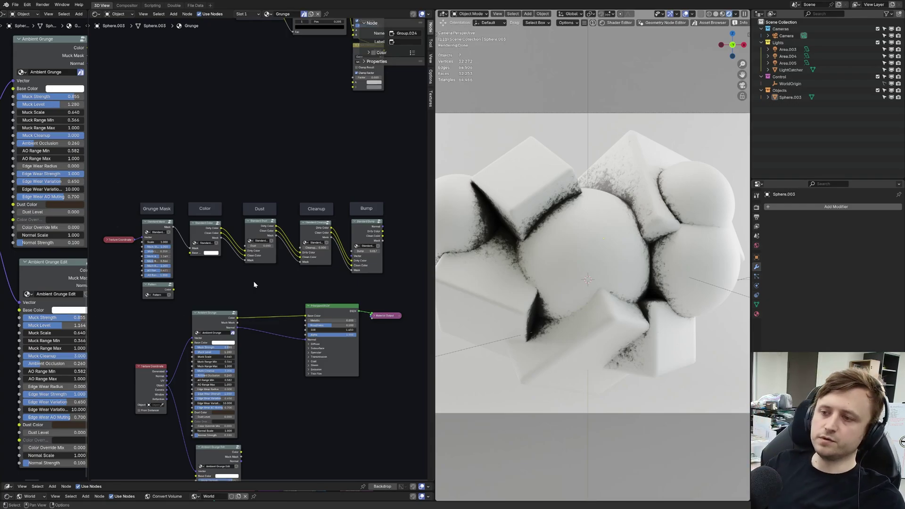
Compare the single Ambient Grunge node with the modular Grunge Mask, Color, Dust, Cleanup and Bump nodes
scroll(213, 323, "up", 1)
middle_click_drag(214, 323, 240, 296)
left_click_drag(240, 290, 244, 282)
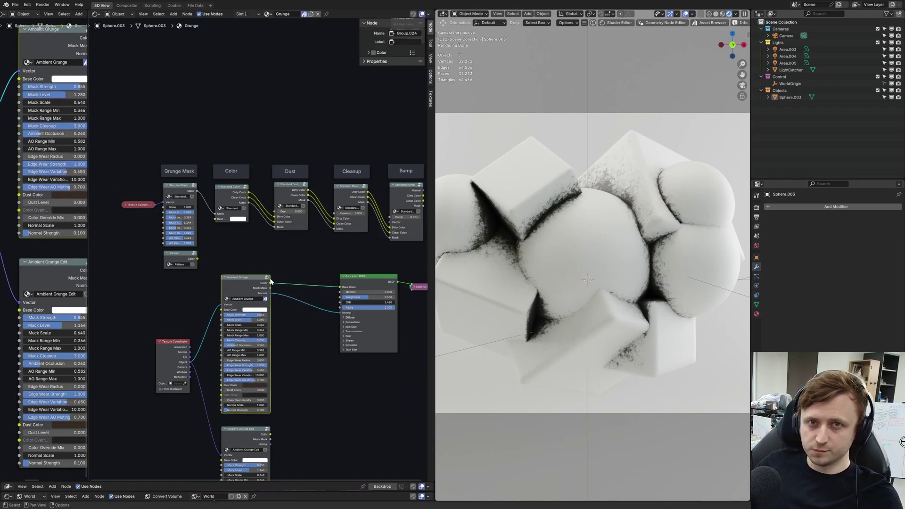
middle_click_drag(166, 294, 154, 297)
left_click_drag(134, 165, 401, 242)
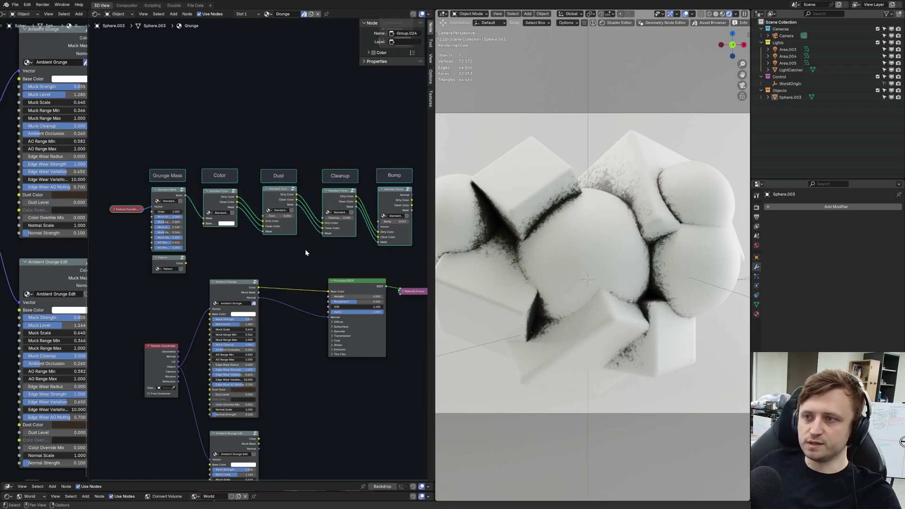
left_click(304, 250)
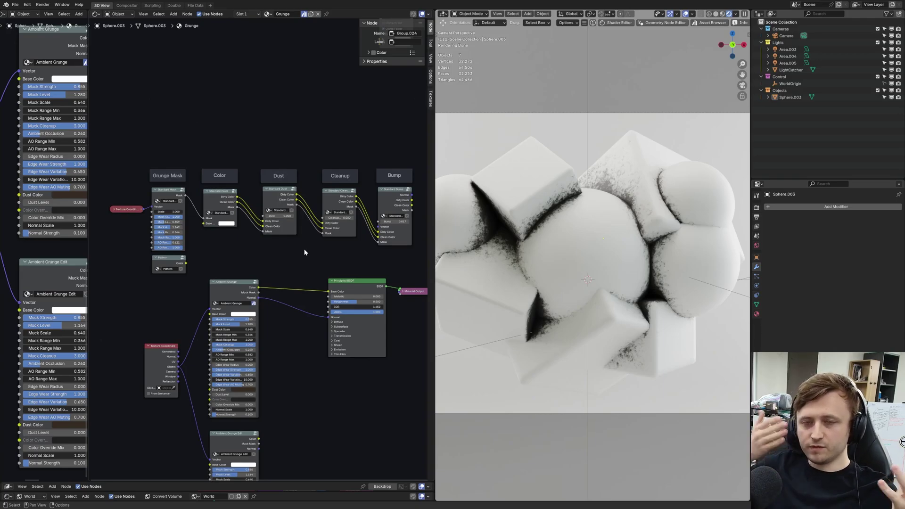
left_click(160, 191)
left_click(212, 191, "shift")
left_click(282, 189, "shift")
left_click(332, 192)
left_click(388, 190)
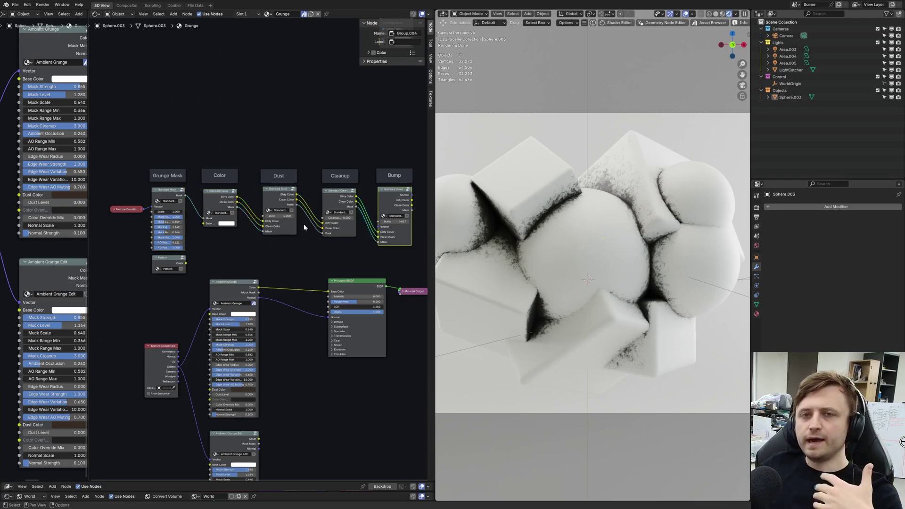
middle_click_drag(303, 325, 303, 299)
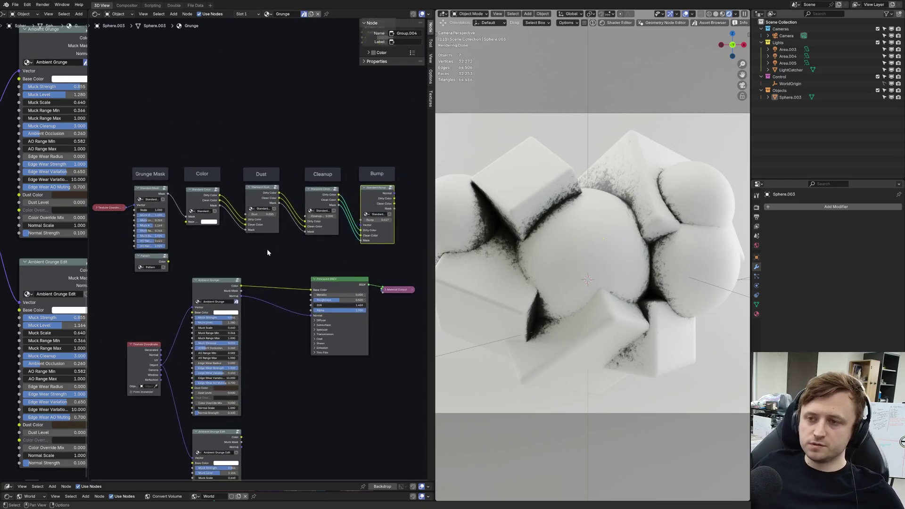
Review the frames and links inside the Ambient Grunge group, and exit the group
left_click(239, 280)
key("Home")
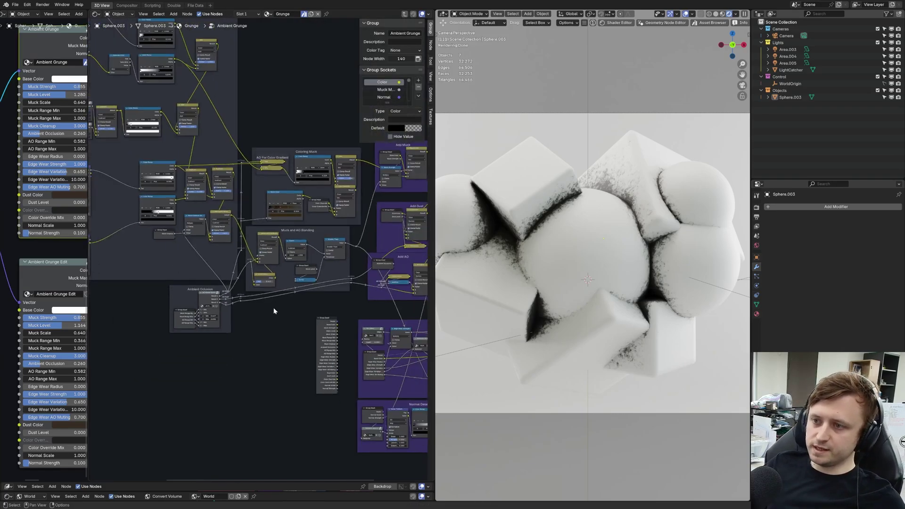
middle_click_drag(360, 354, 344, 348)
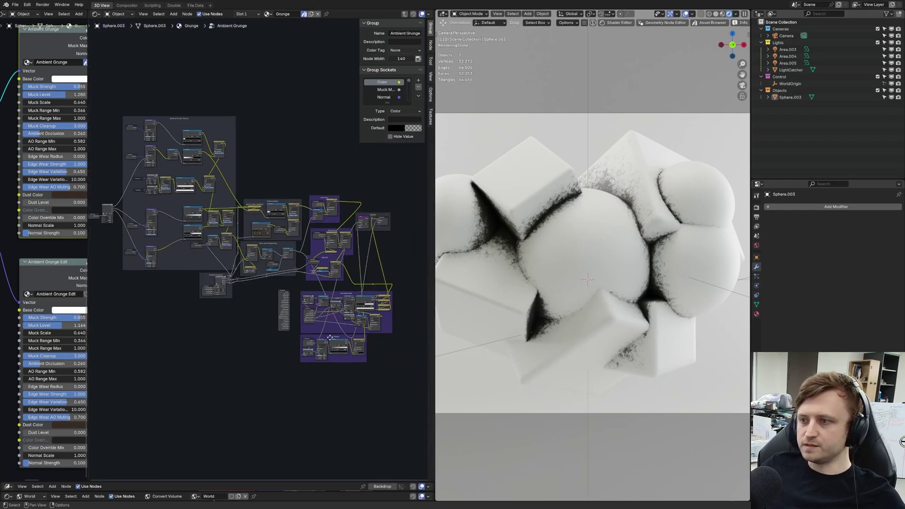
mouse_move(345, 338)
left_mouse_down()
mouse_move(393, 354)
mouse_move(346, 343)
left_mouse_up()
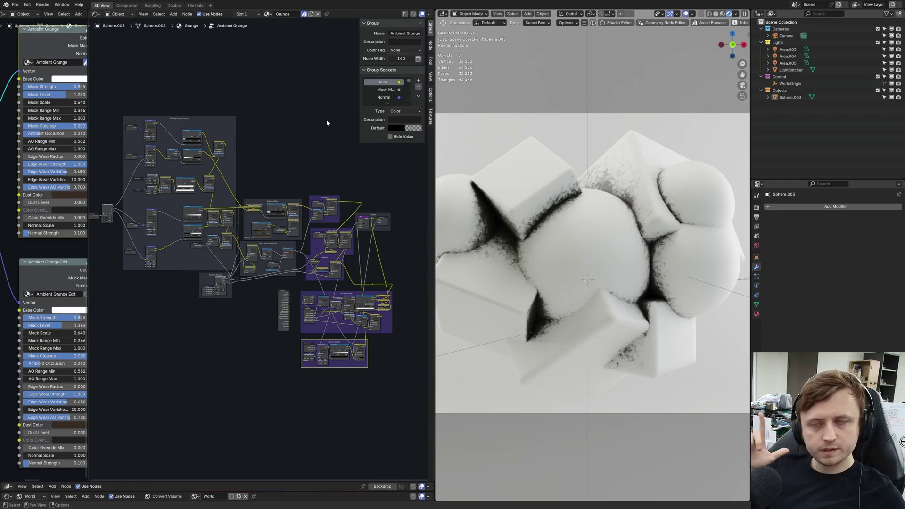
key("Tab")
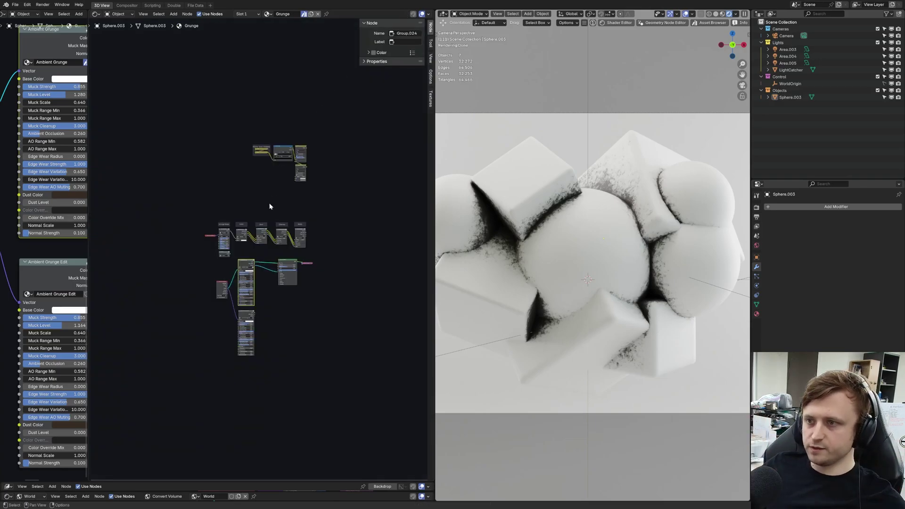
Set the Ambient Grunge node's Muck Level to 1.324
scroll(329, 234, "up", 5)
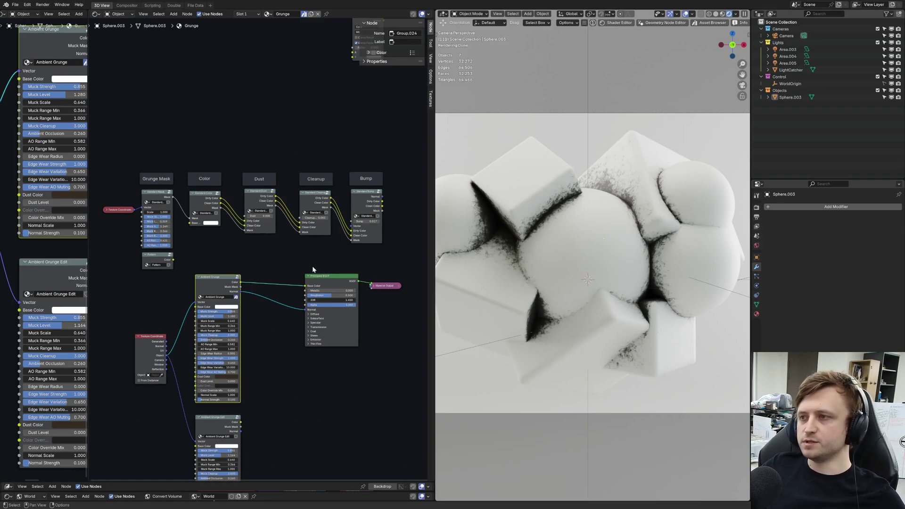
scroll(309, 268, "up", 3)
mouse_move(217, 322)
left_mouse_down()
mouse_move(202, 322)
mouse_move(241, 322)
mouse_move(225, 322)
left_mouse_up()
middle_click_drag(231, 322, 190, 320)
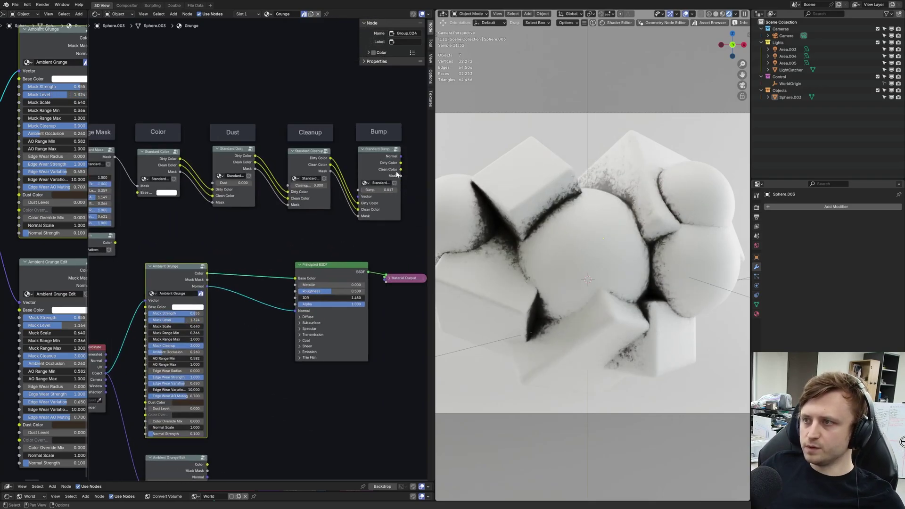
Connect the Standard Bump node's Dirty Color to the Principled BSDF Base Color and raise the Standard Mask's Muck Level
left_click_drag(401, 163, 295, 279)
scroll(258, 236, "left", 4, "ctrl")
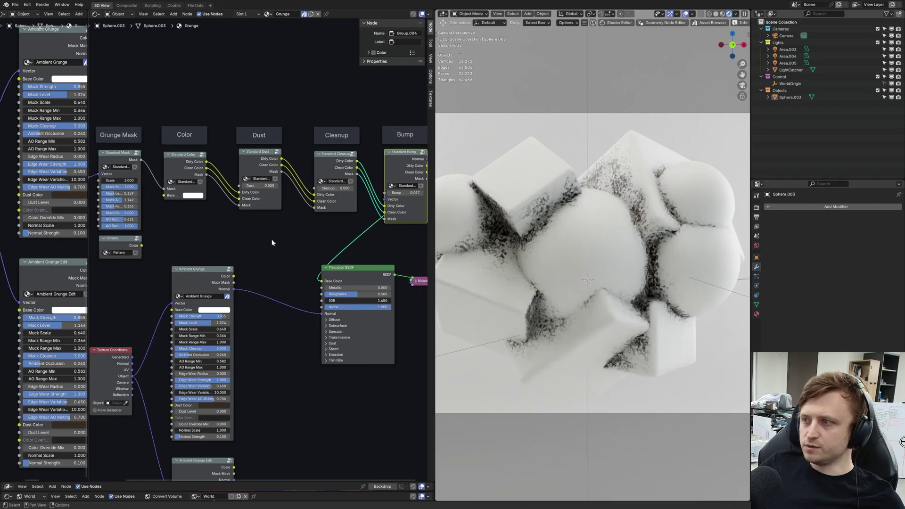
middle_click_drag(178, 201, 141, 224)
mouse_move(129, 191)
left_mouse_down()
mouse_move(150, 191)
mouse_move(116, 191)
mouse_move(135, 191)
left_mouse_up()
middle_click_drag(267, 290, 252, 283)
Reconnect the Ambient Grunge Color output to the Principled BSDF Base Color and set its Muck Level to 2.000
left_click_drag(234, 267, 322, 272)
left_click_drag(202, 313, 231, 313)
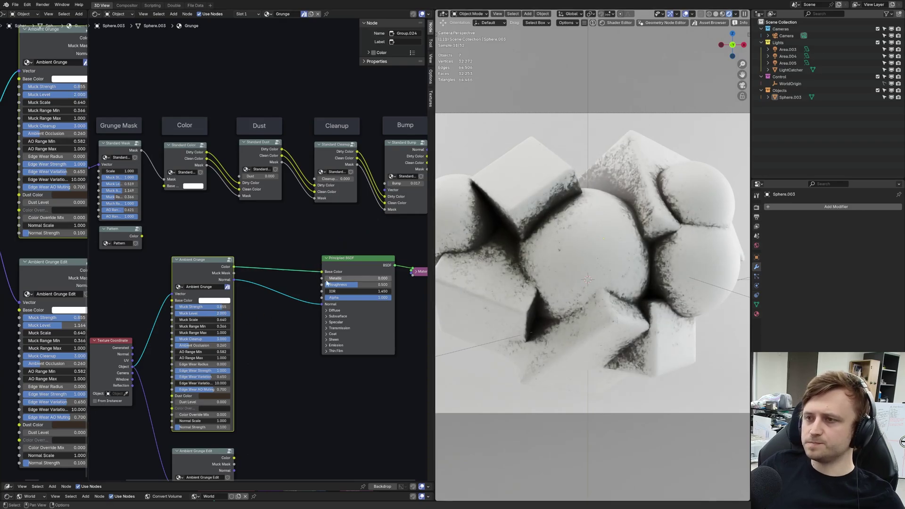
scroll(271, 259, "down", 1)
left_click(219, 233)
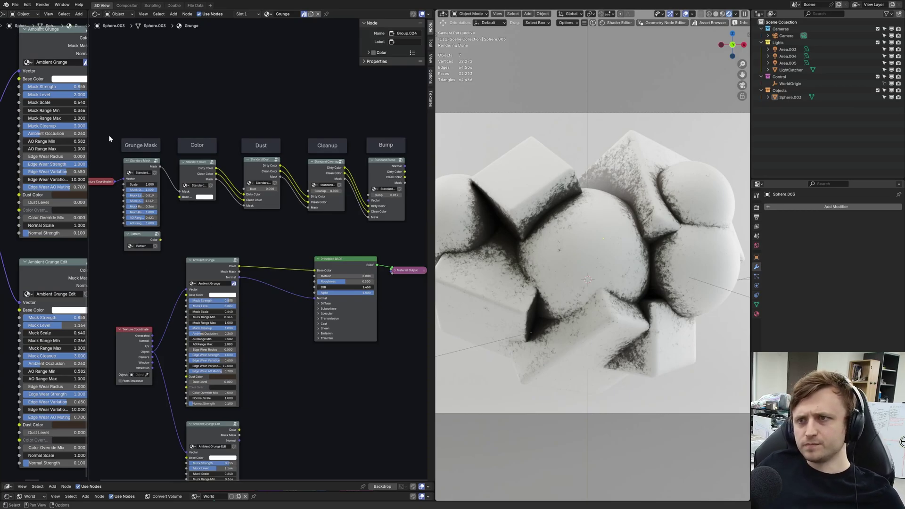
Preview the modular chain's Dirty Color through the Principled BSDF Base Color, and restore the Ambient Grunge Color link
left_click_drag(109, 135, 379, 211)
left_click(287, 236)
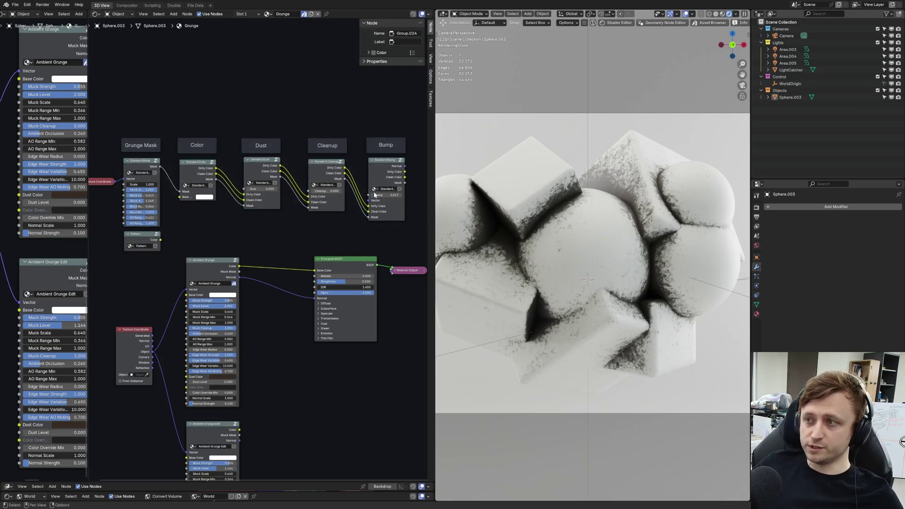
left_click_drag(405, 172, 315, 271)
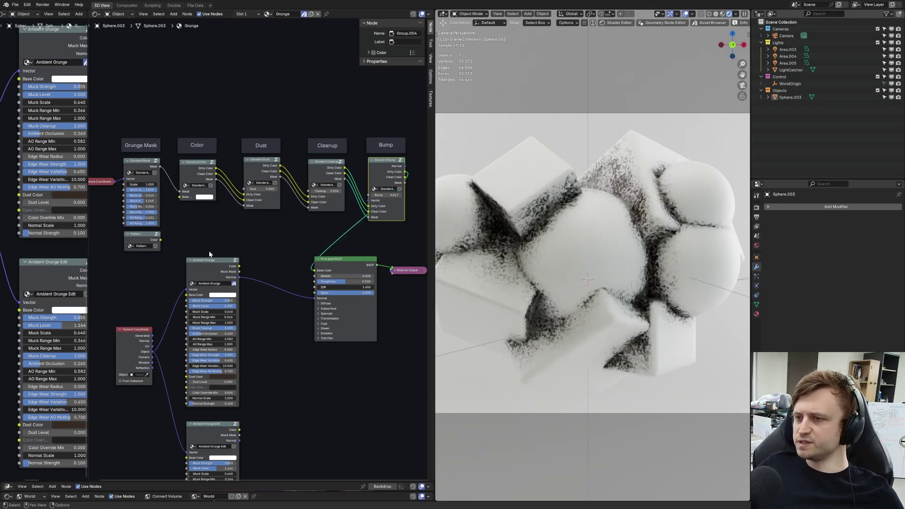
left_click_drag(239, 266, 312, 271)
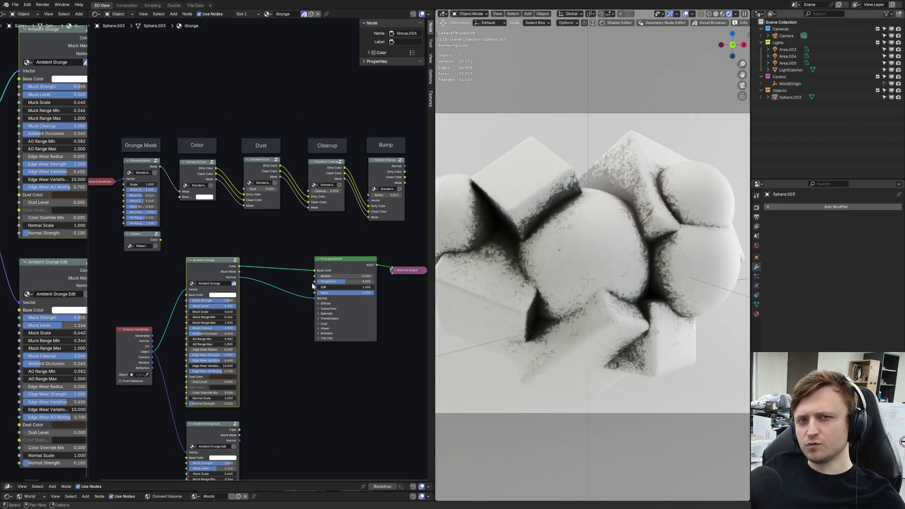
Go through the modular chain node by node, from Standard Mask to Standard Bump
left_click(138, 165)
left_click(197, 170)
left_click(262, 166)
left_click(328, 166)
left_click(383, 167)
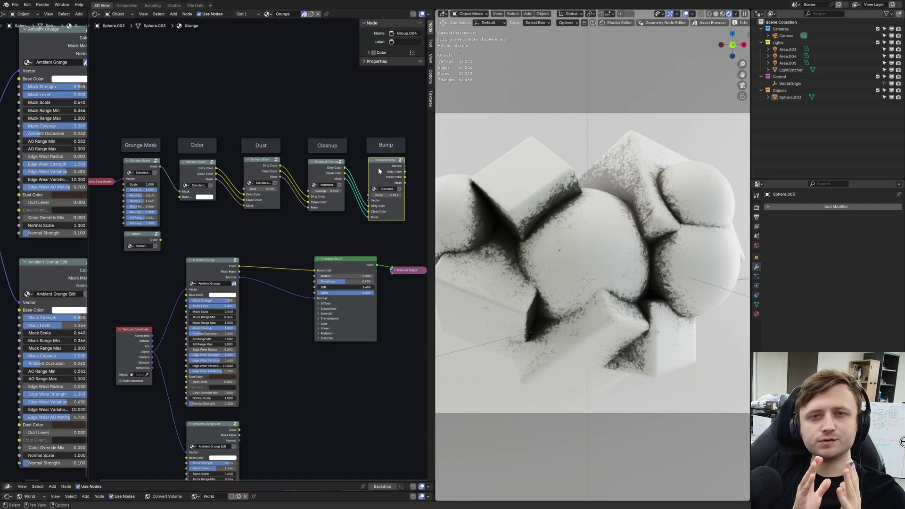
Inside the Ambient Grunge group, move the large texture frame and the edge wear frame outward, away from the central frames
key("Tab")
scroll(275, 293, "down", 6)
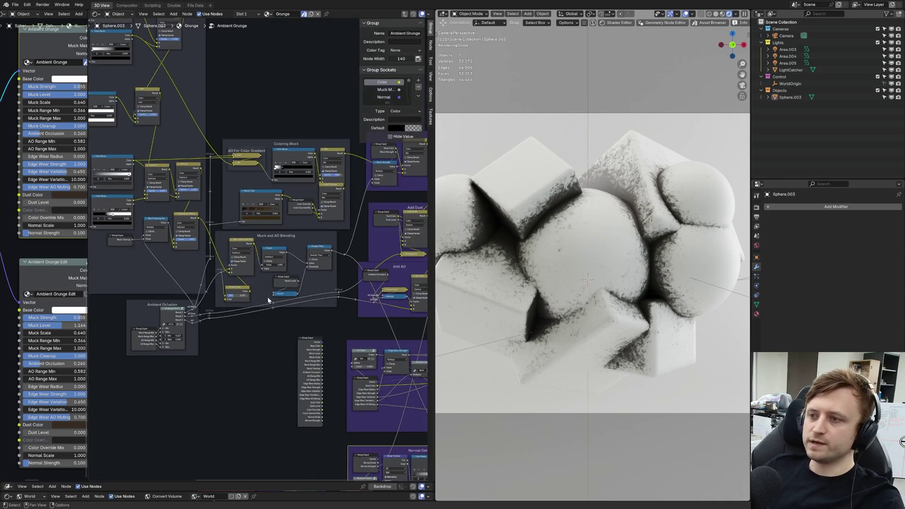
scroll(275, 293, "up", 1)
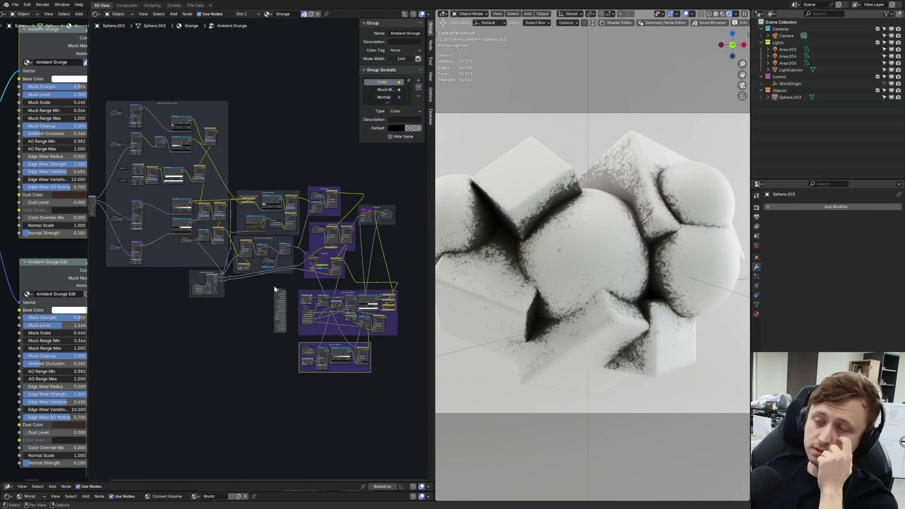
left_click_drag(152, 101, 104, 85)
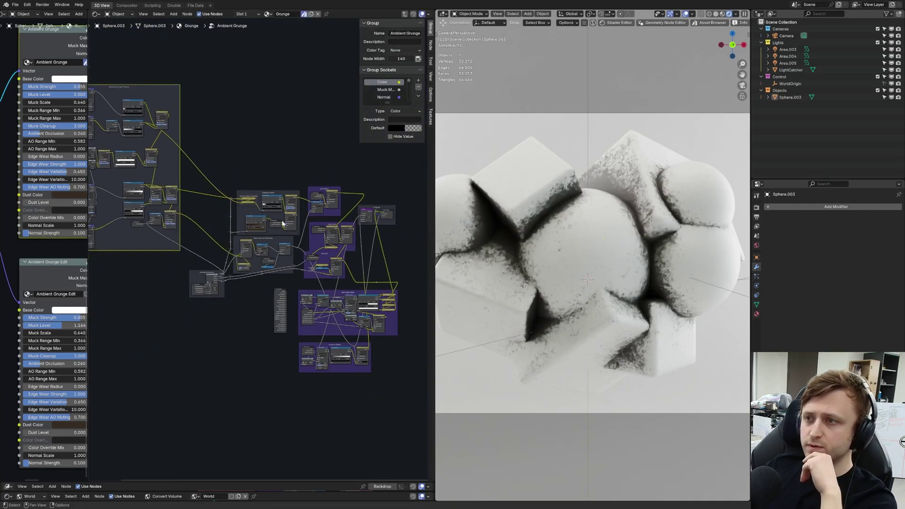
middle_click_drag(287, 228, 233, 214)
left_click_drag(290, 277, 384, 271)
middle_click_drag(170, 225, 210, 235)
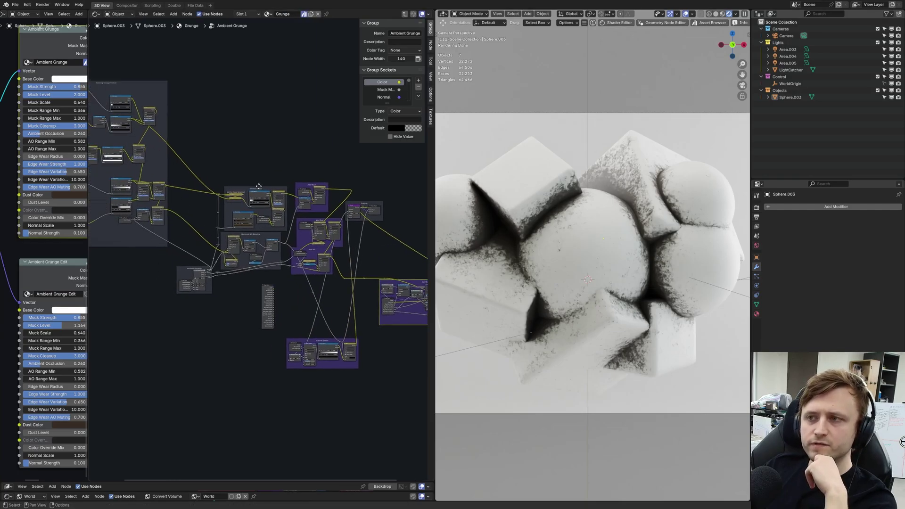
Move the Coloring Muck and Add Muck frames up, apart from the blending and ambient occlusion frames
left_click_drag(259, 186, 262, 112)
middle_click_drag(262, 112, 190, 100)
left_click_drag(240, 172, 269, 139)
scroll(319, 136, "up", 3)
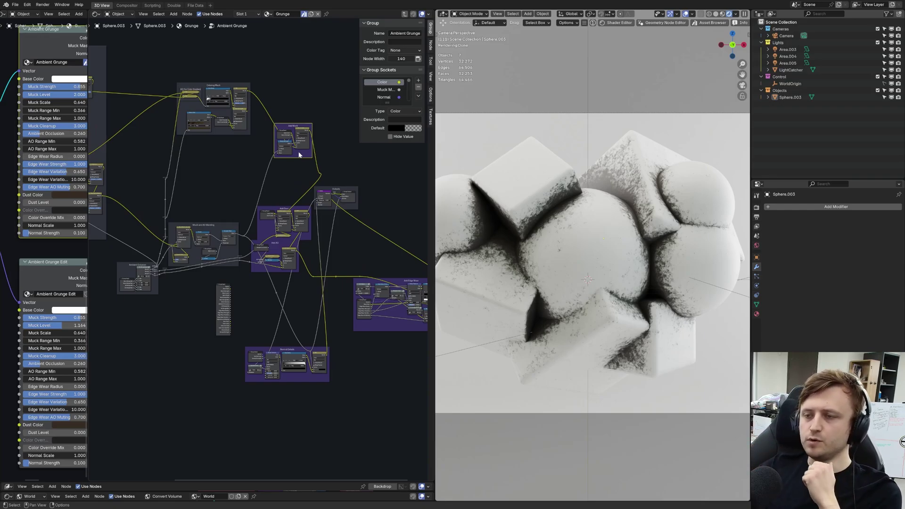
middle_click_drag(304, 80, 308, 91)
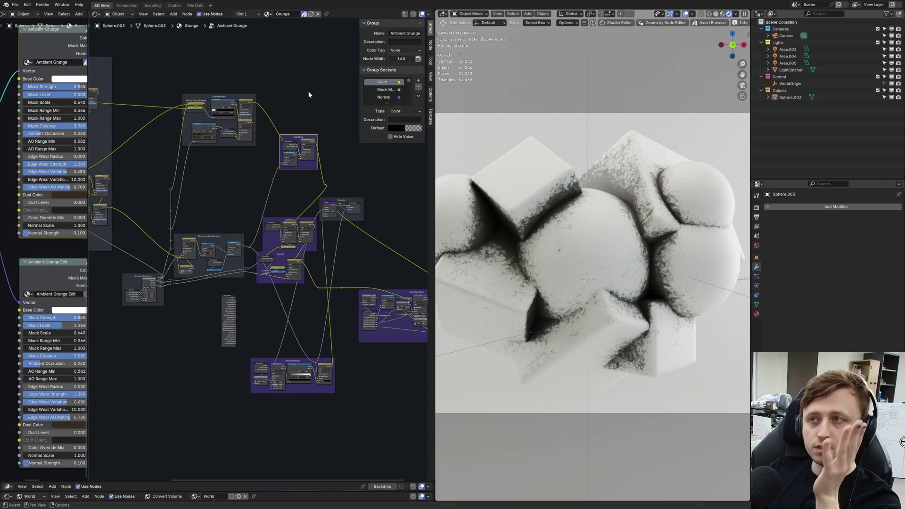
Leave the Ambient Grunge group to look at the modular chain again, and reopen the group
left_click(405, 14)
scroll(257, 218, "up", 3)
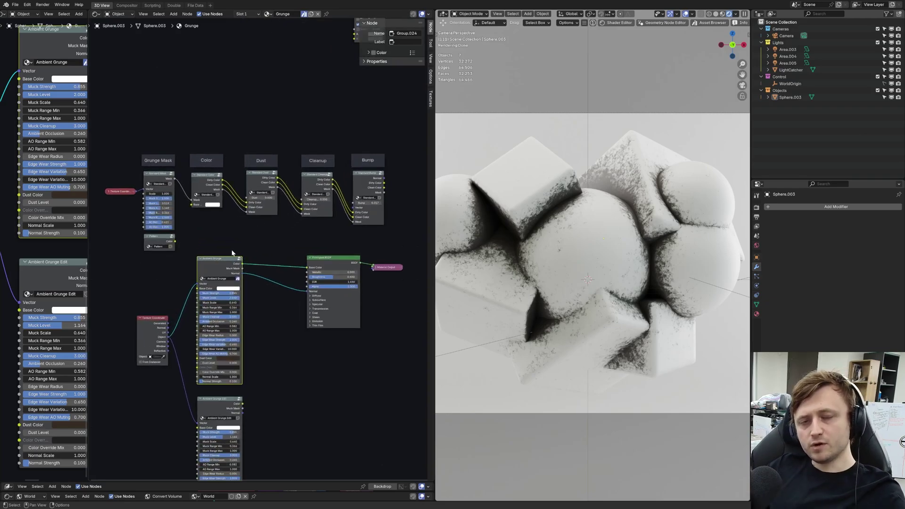
left_click(240, 262)
scroll(240, 292, "down", 4)
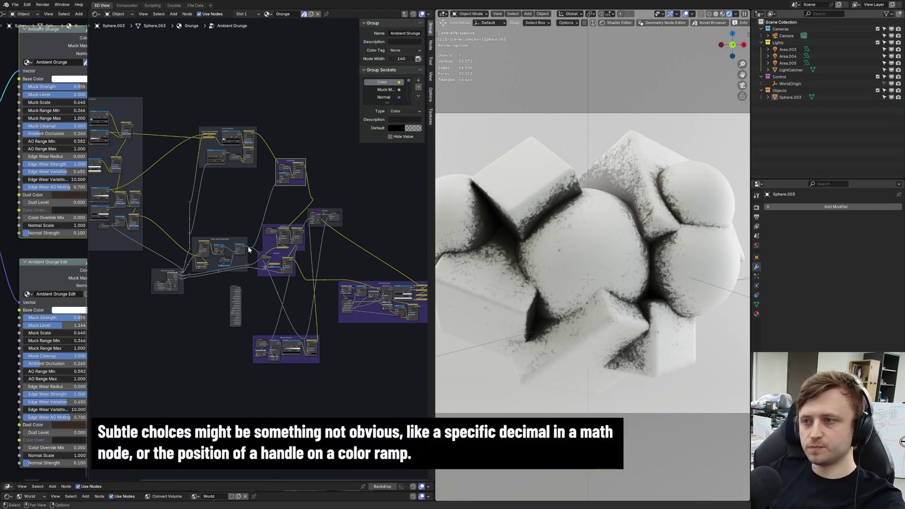
Separate the overlapping Add Dust and Add AO frames, moving Add AO down and Add Dust slightly up
left_click_drag(269, 258, 271, 270)
left_click_drag(286, 236, 286, 232)
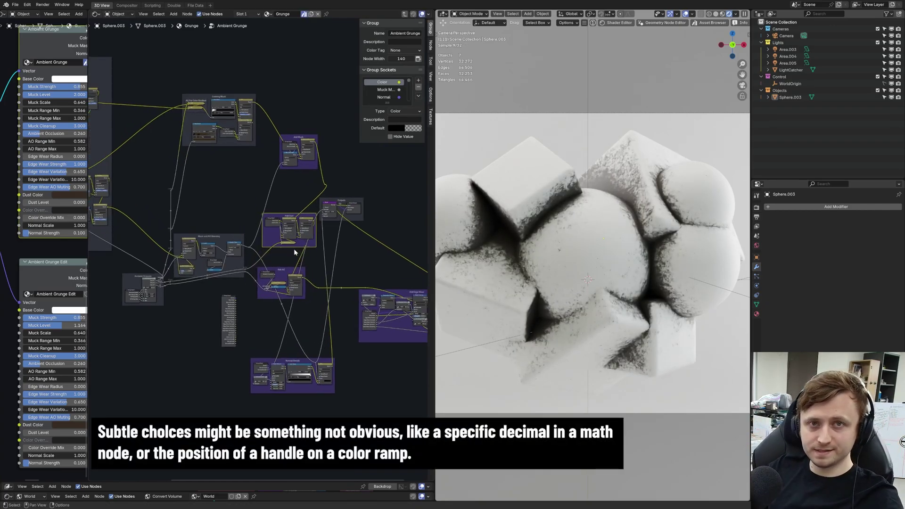
mouse_move(277, 282)
middle_mouse_down()
mouse_move(233, 285)
mouse_move(270, 288)
middle_mouse_up()
scroll(232, 282, "down", 2)
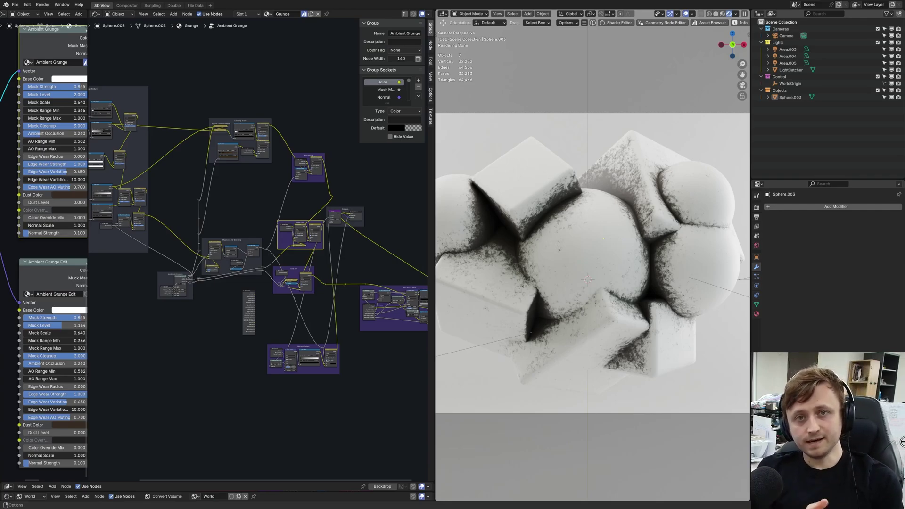
Return to the Grunge material and go through the modular chain from Grunge Mask to Bump
left_click(404, 15)
scroll(267, 227, "up", 4)
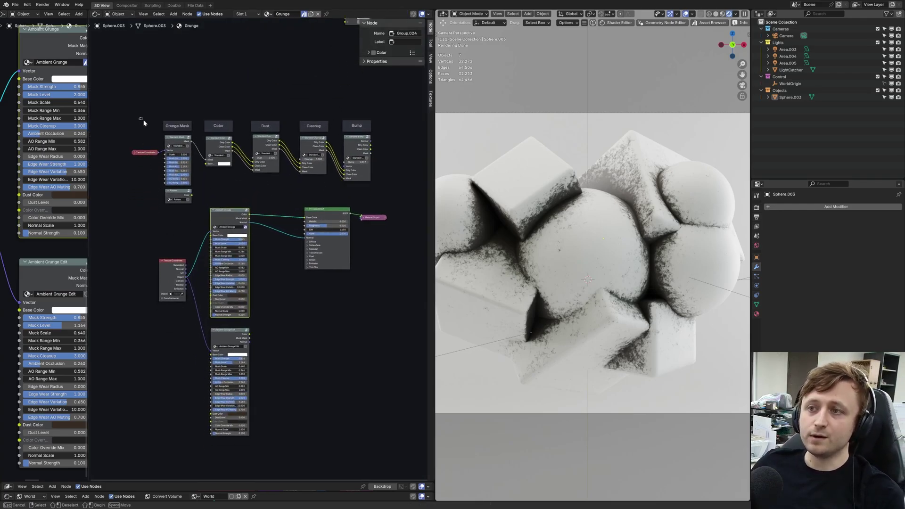
left_click_drag(139, 119, 396, 184)
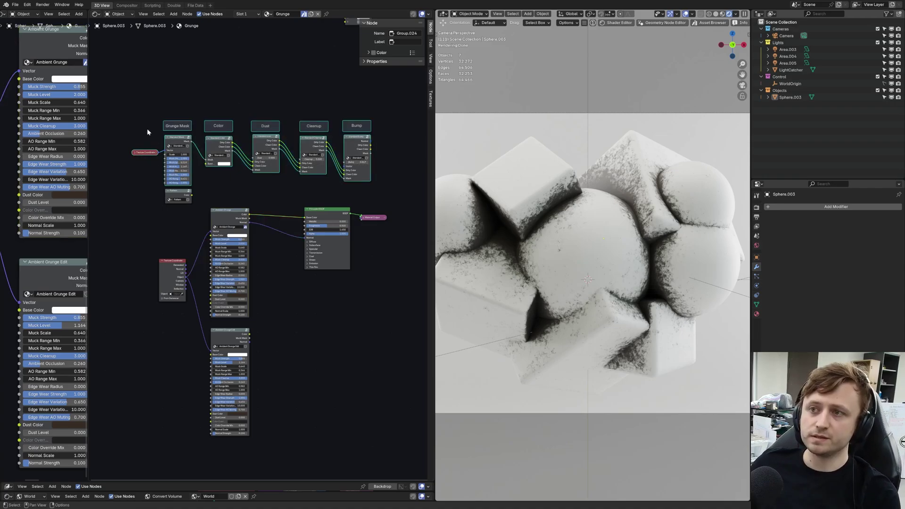
left_click(164, 138)
left_click(215, 141)
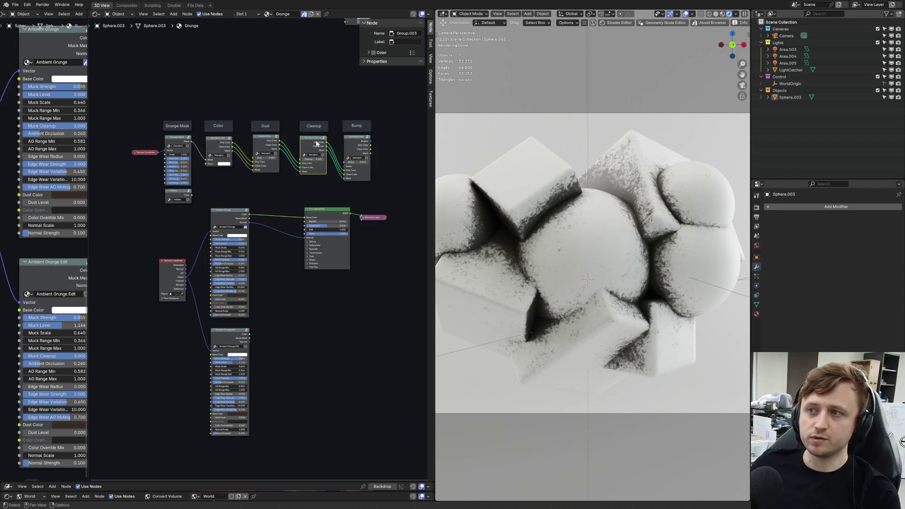
Preview the Bump node's Dirty Color in the Principled BSDF Base Color, and undo that link
left_click_drag(371, 145, 305, 217)
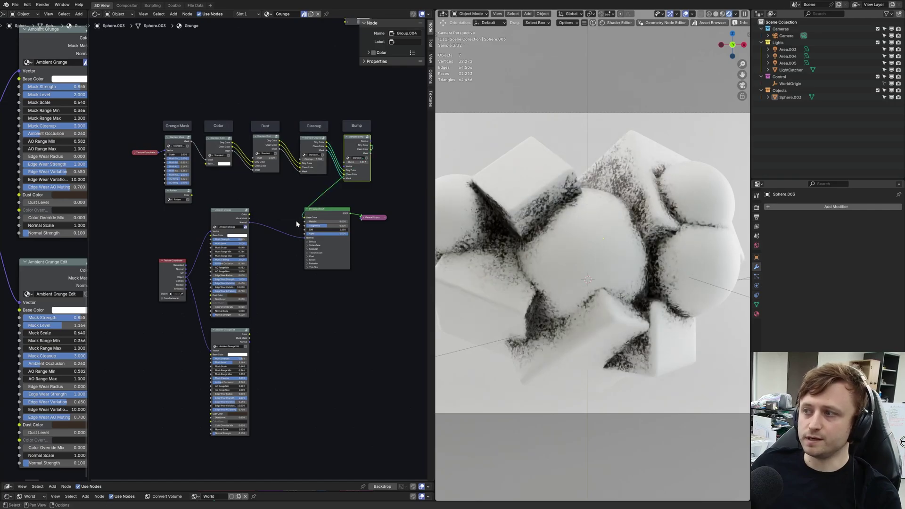
key("ctrl+z")
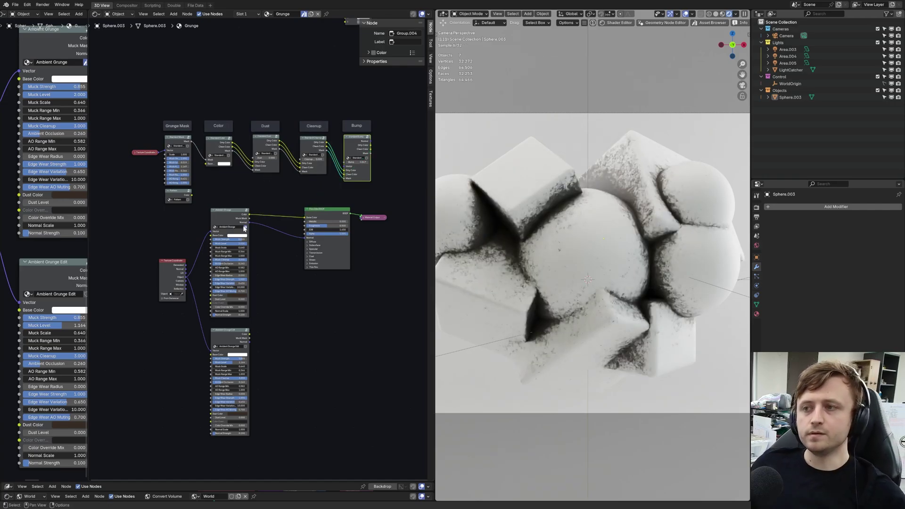
Reopen the Ambient Grunge group and spread the large texture, Coloring Muck, Add Muck and output frames further apart
left_click(247, 212)
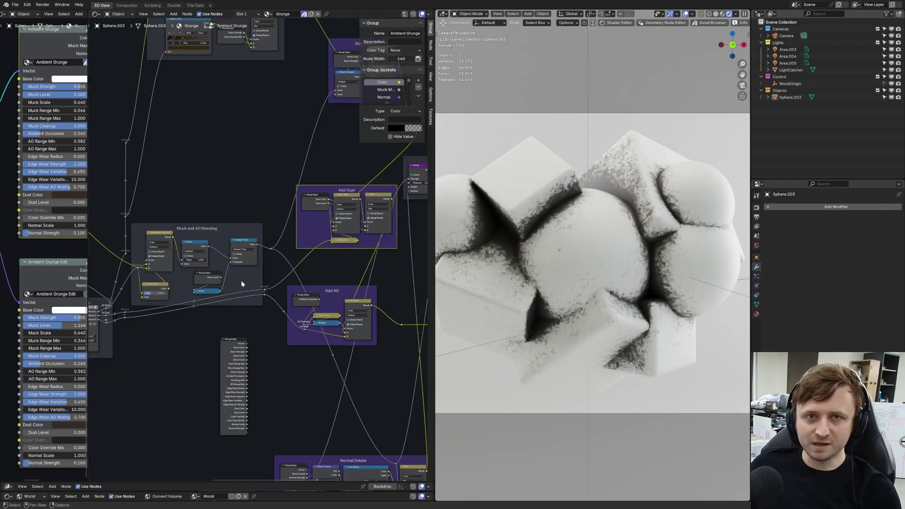
scroll(239, 280, "down", 4)
left_click_drag(181, 213, 170, 198)
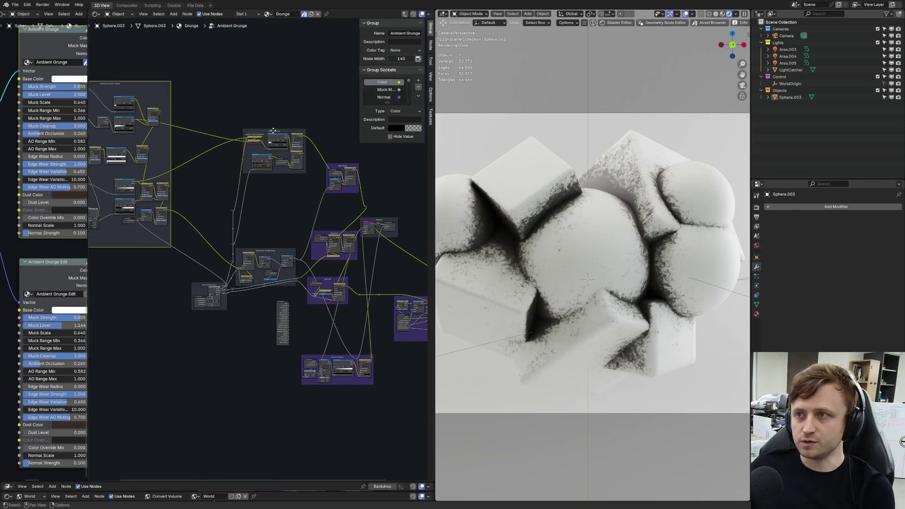
left_click_drag(273, 131, 271, 113)
middle_click_drag(336, 205, 302, 200)
left_click_drag(306, 162, 324, 164)
left_click_drag(347, 213, 387, 211)
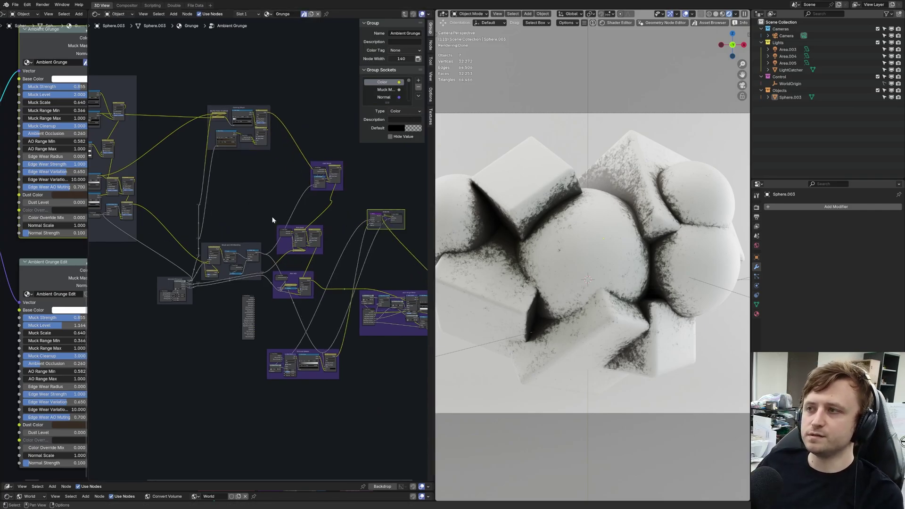
middle_click_drag(174, 155, 258, 172)
scroll(172, 118, "up", 1)
left_click_drag(160, 83, 174, 74)
middle_click_drag(223, 162, 173, 143)
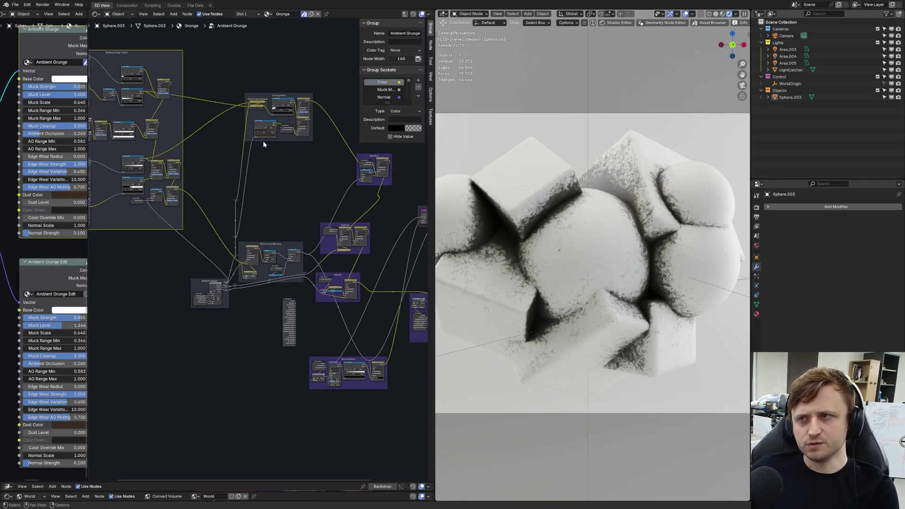
Move the output frame with the bump node beyond the Add Edge Wear frame, at the end of the node tree
middle_click_drag(264, 155, 107, 149)
scroll(270, 248, "up", 3)
middle_click_drag(268, 277, 268, 224)
left_click_drag(253, 121, 410, 202)
middle_click_drag(246, 207, 235, 186)
scroll(226, 203, "down", 1)
scroll(218, 205, "up", 2)
left_click_drag(210, 193, 381, 315)
left_click(274, 298)
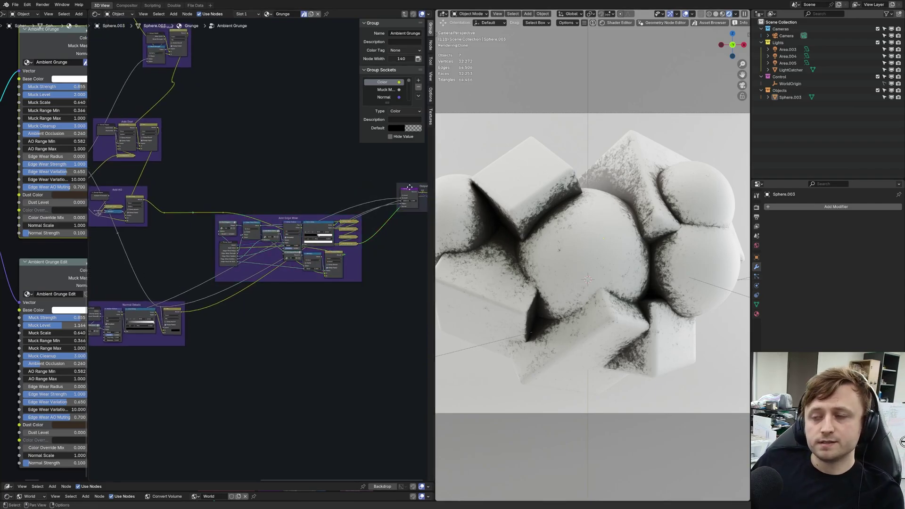
Raise the output frame slightly and move the Add Edge Wear frame up, clear of the links into the output
middle_click_drag(410, 188, 421, 189)
scroll(288, 250, "right", 1, "ctrl")
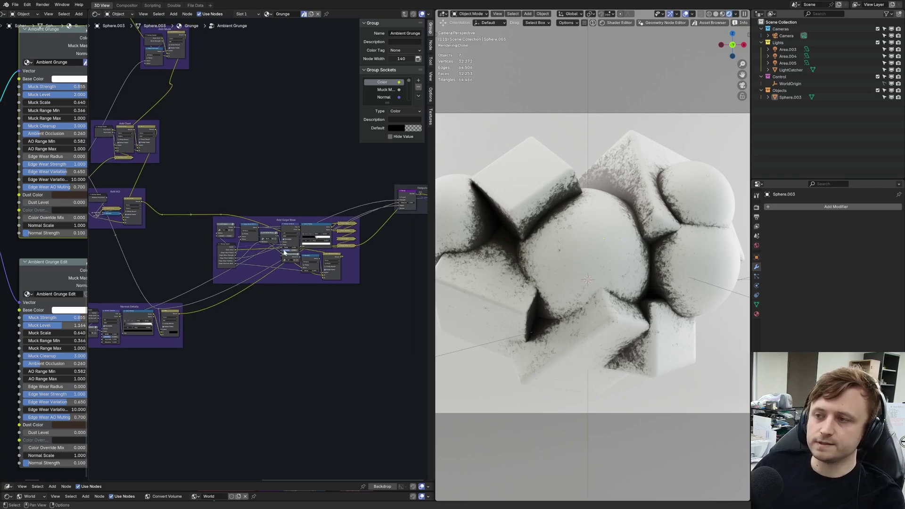
middle_click_drag(156, 270, 244, 273)
scroll(208, 248, "down", 2)
middle_click_drag(207, 247, 132, 267)
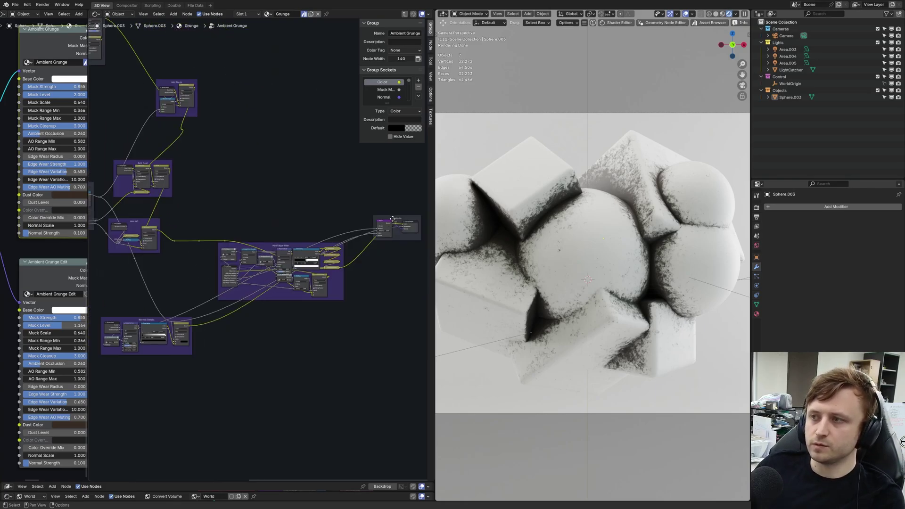
left_click_drag(392, 217, 396, 198)
left_click_drag(294, 248, 312, 162)
Try the Coloring Muck frame on the far side of Add Muck, and bring it back in front of it
middle_click_drag(312, 161, 396, 236)
middle_click_drag(145, 85, 209, 124)
left_click_drag(209, 124, 399, 149)
middle_click_drag(340, 189, 278, 196)
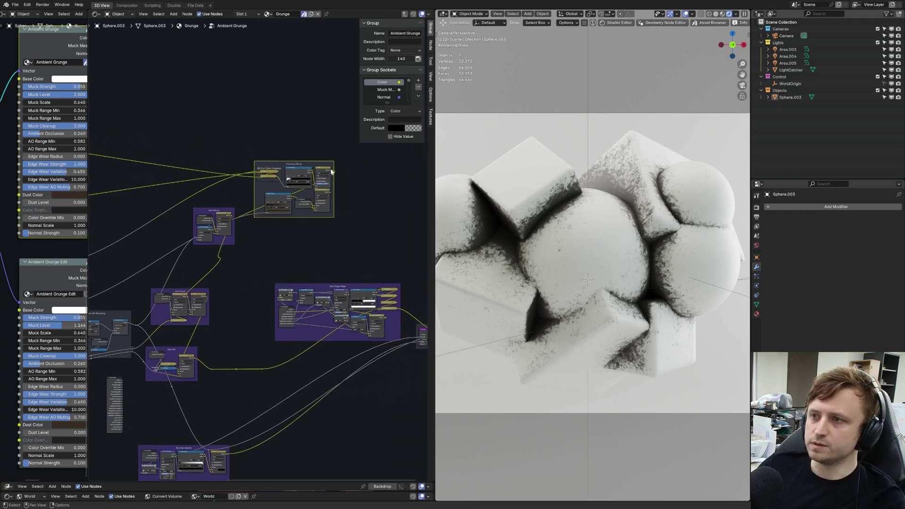
left_click_drag(292, 166, 305, 167)
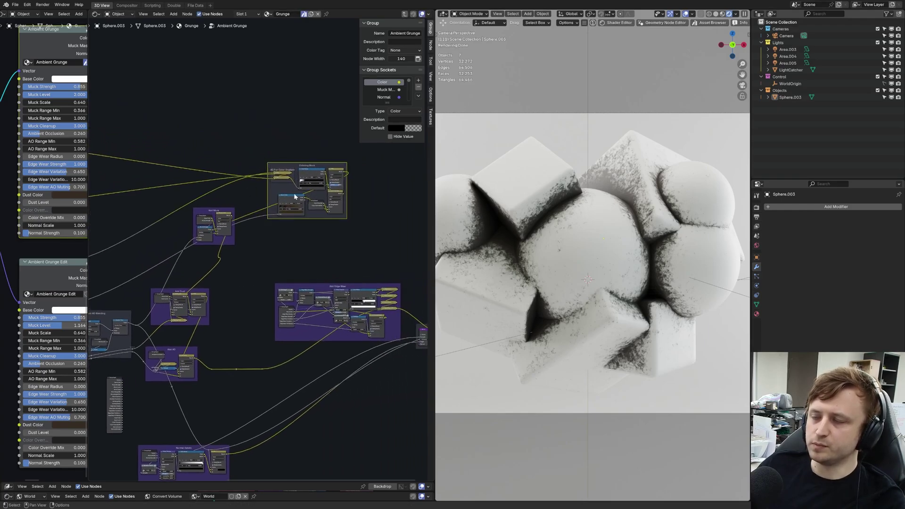
left_click_drag(308, 166, 134, 168)
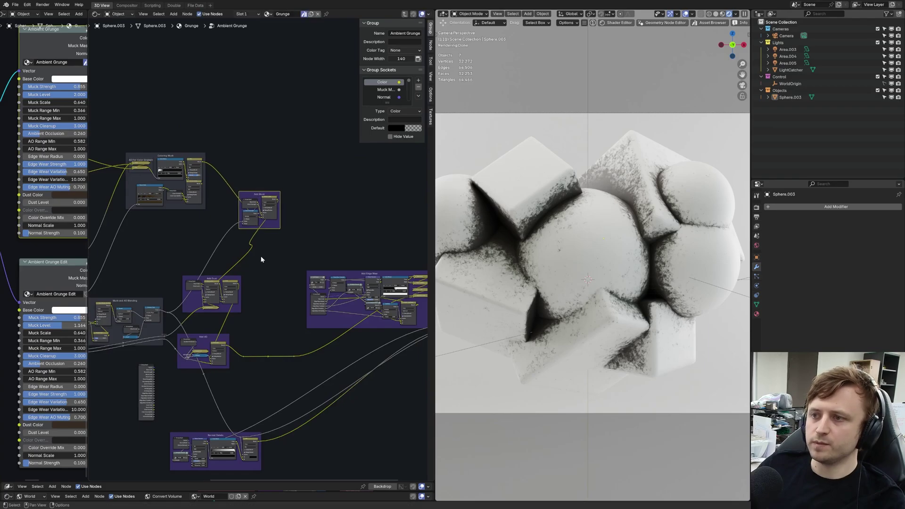
Move the Add Dust frame up and to the right, beneath the Add Muck frame
middle_click_drag(261, 258, 253, 258)
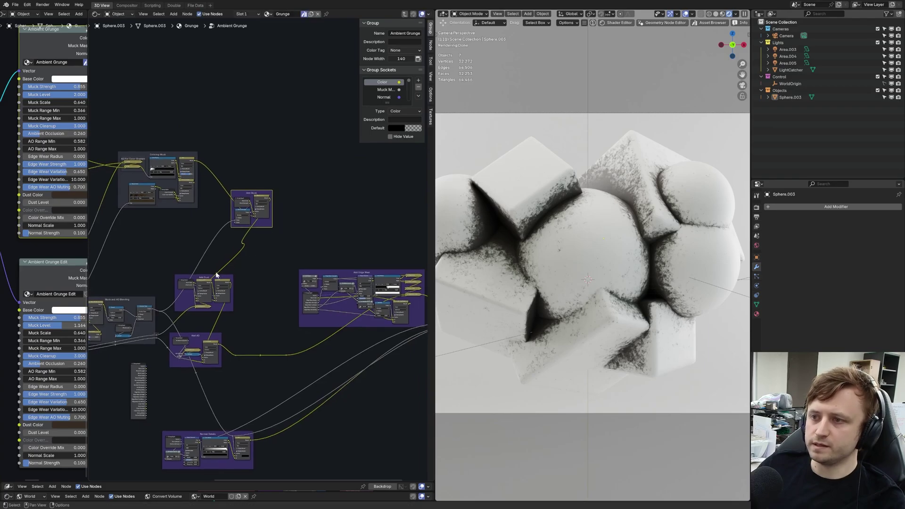
left_click_drag(213, 276, 253, 264)
middle_click_drag(251, 260, 283, 253)
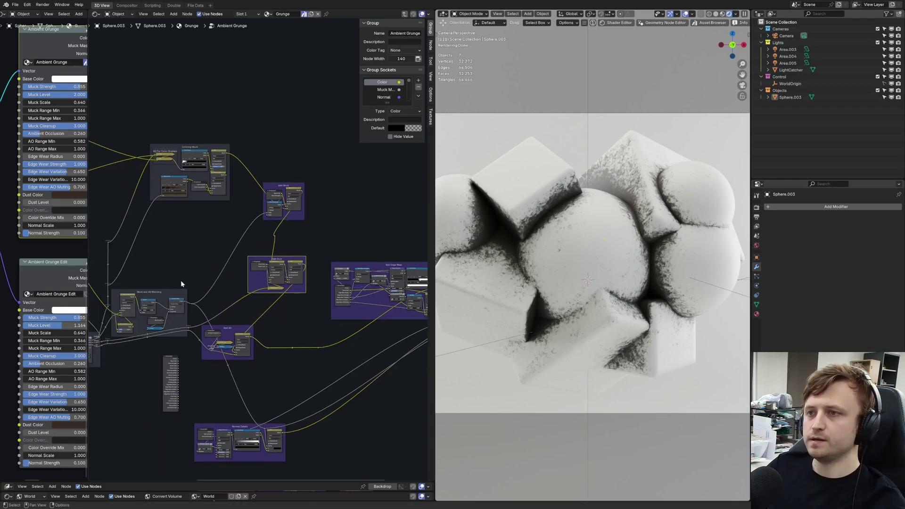
scroll(228, 280, "down", 2)
Leave the group to check the modular chain, and return to the Ambient Grunge group's frames
key("Tab")
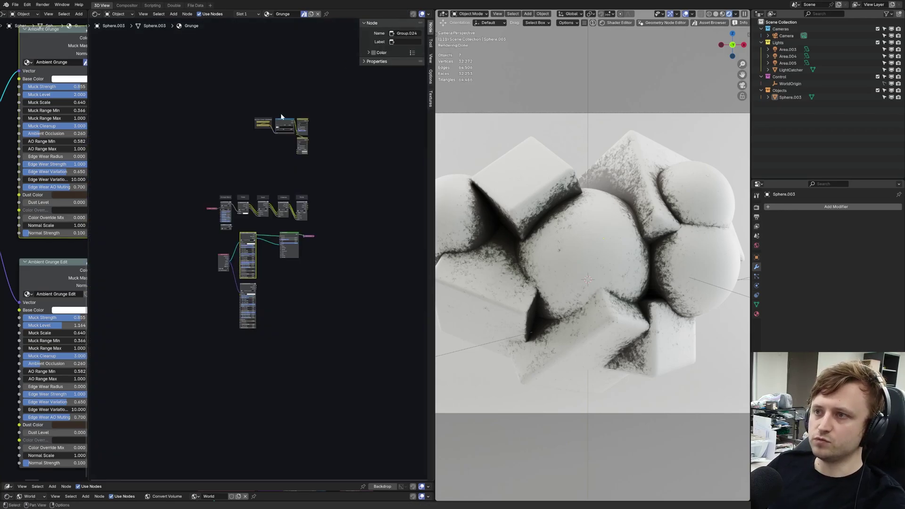
scroll(261, 210, "up", 3)
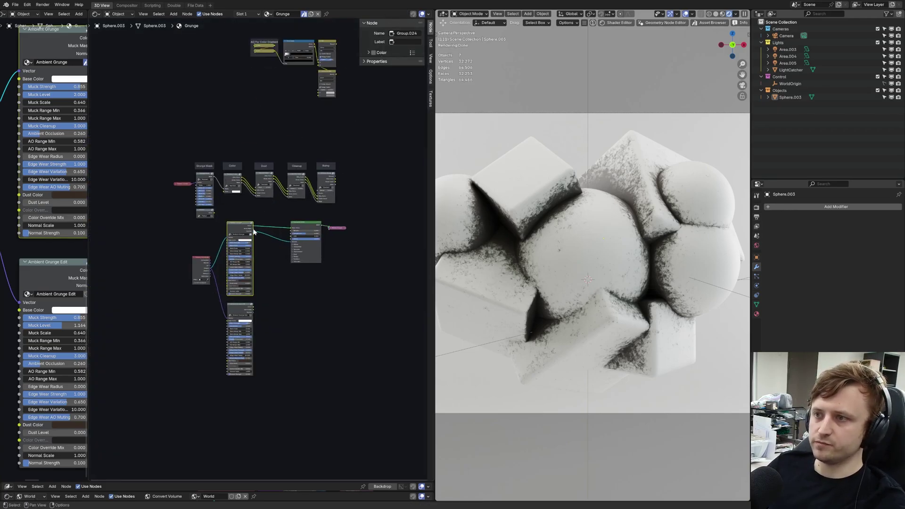
key("Tab")
left_click(253, 181)
middle_click_drag(253, 182, 263, 218)
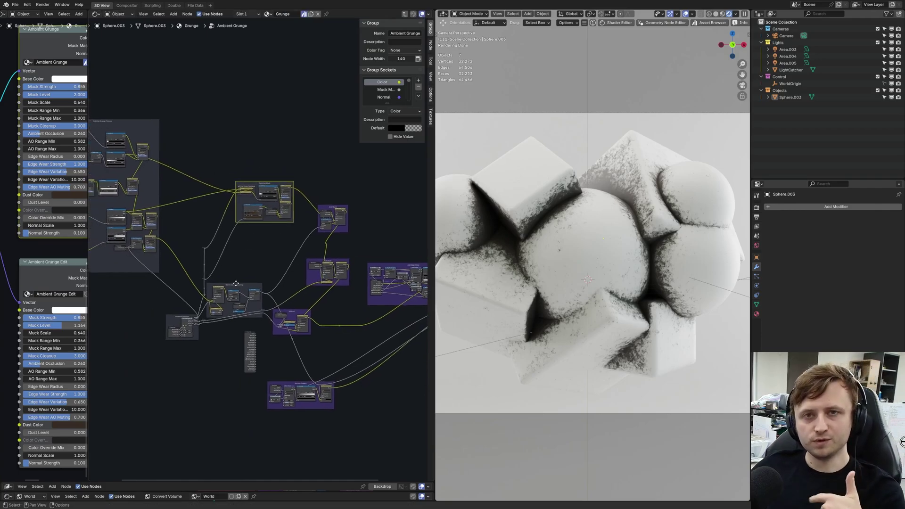
middle_click_drag(272, 289, 234, 285)
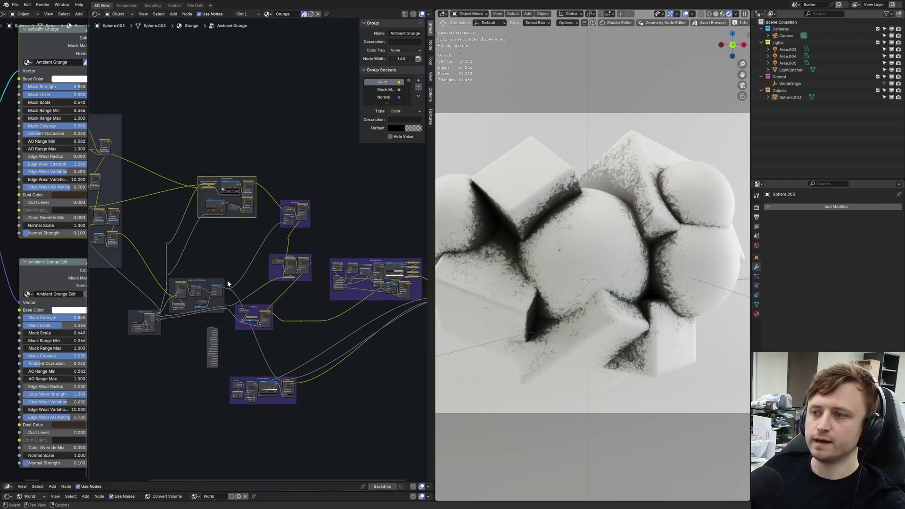
Link the Add Muck result directly into the Add Dust frame and delete the reroute between them
scroll(272, 306, "up", 1)
middle_click_drag(278, 306, 246, 314)
scroll(254, 301, "up", 11)
left_click_drag(266, 285, 372, 231)
scroll(255, 243, "down", 1)
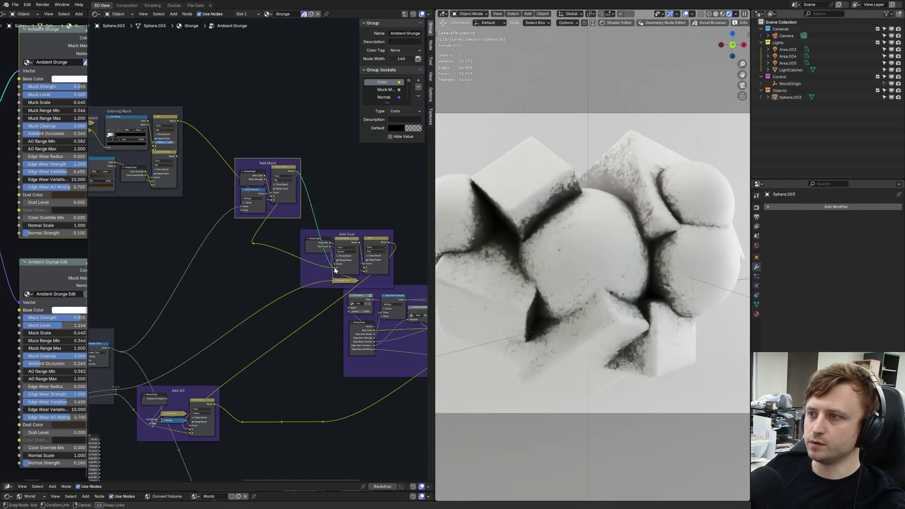
left_click_drag(245, 238, 260, 257)
key("x")
middle_click_drag(340, 254, 260, 242)
scroll(259, 242, "down", 6)
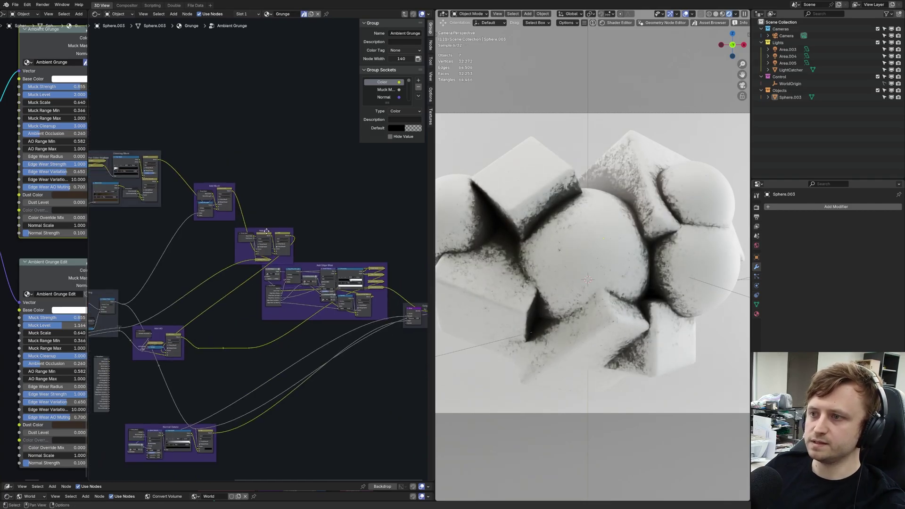
Shift the Add Dust frame back to the left and bring the Add AO frame up between it and Add Edge Wear
left_click_drag(289, 235, 261, 236)
middle_click_drag(221, 339, 271, 324)
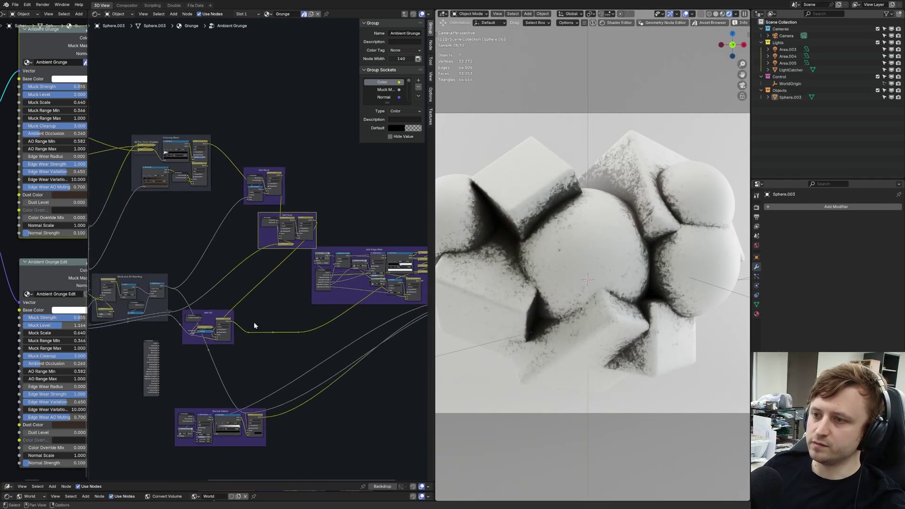
middle_click_drag(283, 218, 263, 224)
left_click_drag(266, 220, 215, 248)
left_click_drag(192, 319, 268, 289)
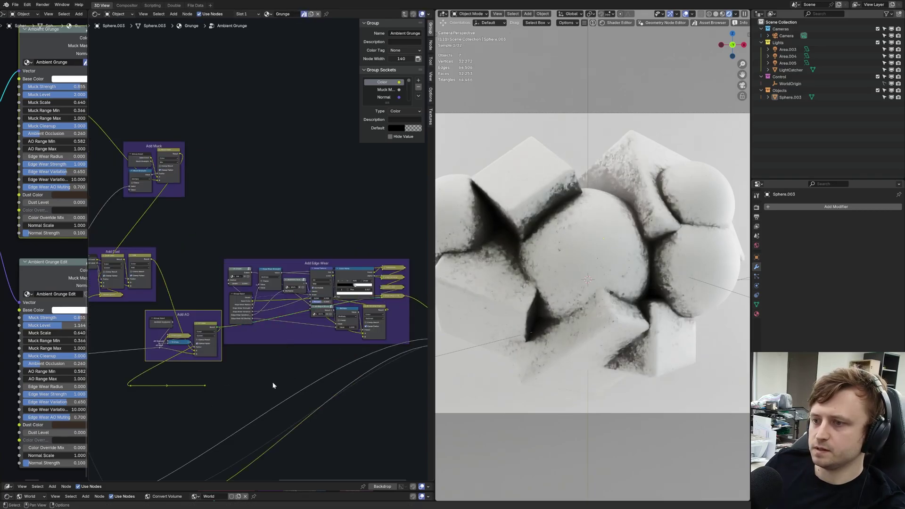
Delete the reroutes after Add AO while keeping the connection, and align the Add AO frame with Add Dust and Add Edge Wear
left_click_drag(253, 377, 147, 387)
key("ctrl+x")
left_click_drag(212, 295, 235, 252)
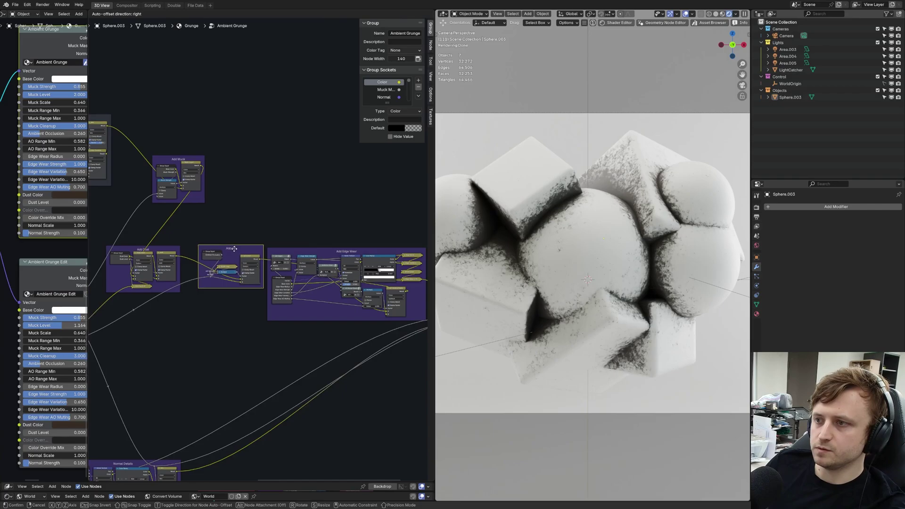
Move the Coloring Muck and the Muck and AO Blending frames left, away from the Add frames
middle_click_drag(151, 267, 249, 262)
left_click(237, 244)
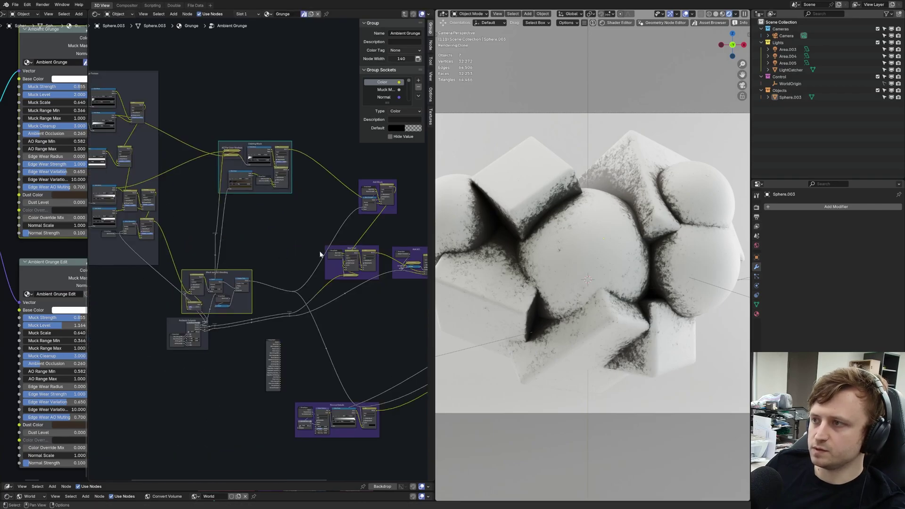
middle_click_drag(321, 254, 262, 260)
Place the Add Muck frame in line before Add Dust, and link the Muck and AO Blending result directly into Normal Details
left_click_drag(320, 187, 239, 250)
scroll(239, 249, "up", 1)
middle_click_drag(239, 249, 308, 228)
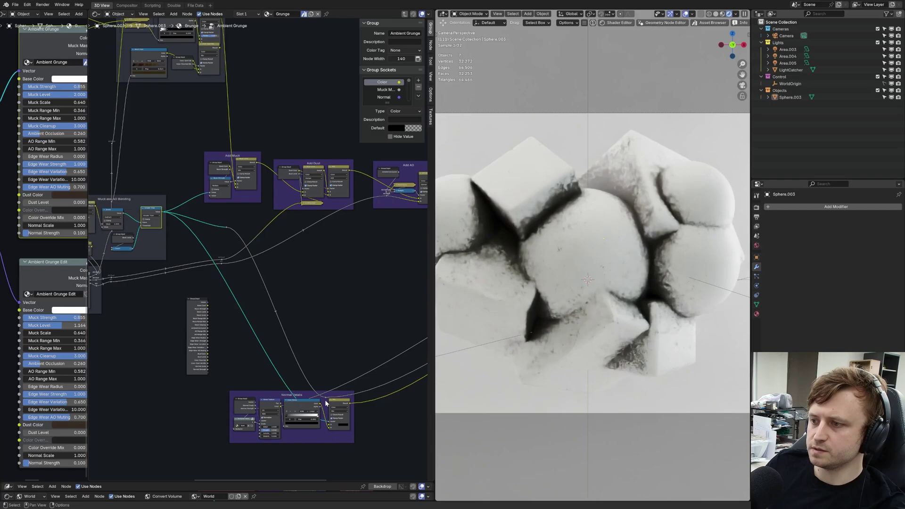
Move the Normal Details frame up and right, beneath the row of Add frames
scroll(236, 394, "down", 1)
middle_click_drag(326, 400, 229, 382)
scroll(236, 397, "down", 4)
scroll(229, 382, "up", 1)
left_click_drag(164, 403, 244, 318)
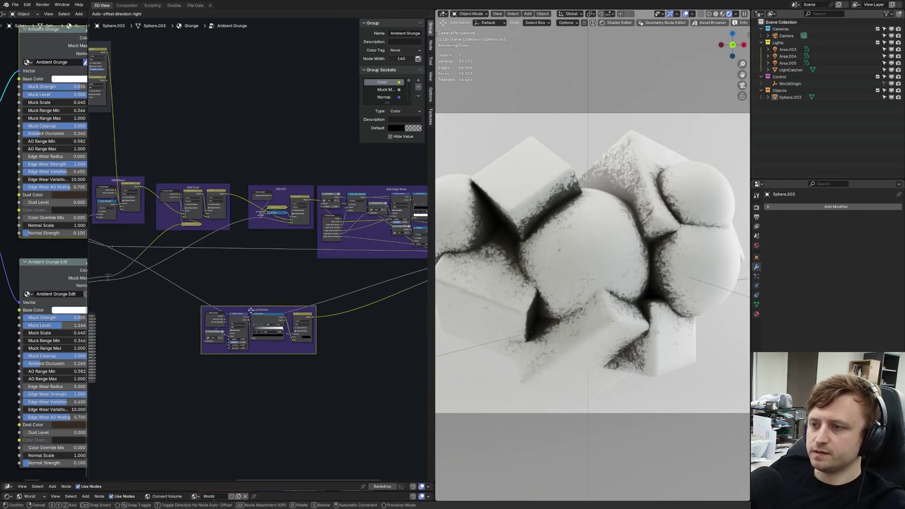
Look over the rearranged node tree from the Coloring Muck frame along to the output frame
middle_click_drag(245, 319, 201, 316)
scroll(240, 278, "down", 4)
scroll(214, 298, "up", 2)
scroll(183, 304, "down", 2)
scroll(119, 259, "up", 1)
middle_click_drag(115, 246, 150, 242)
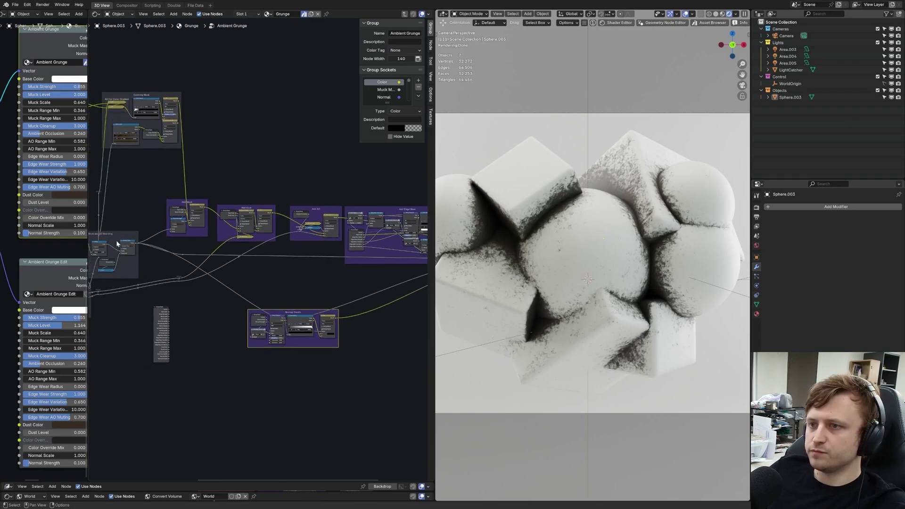
scroll(349, 277, "right", 5, "ctrl")
scroll(317, 277, "left", 1, "ctrl")
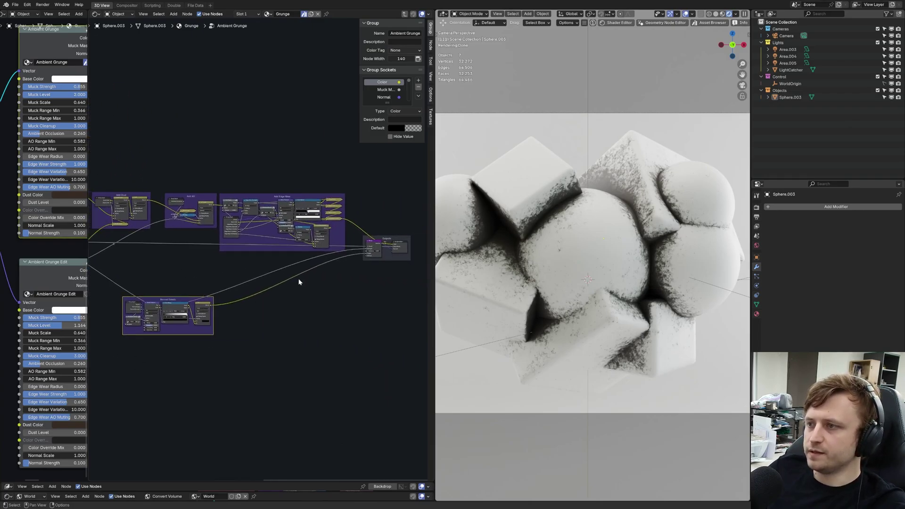
Shift the Add Dust and Add Muck frames slightly right to close up the row of Add frames
scroll(271, 271, "left", 4, "ctrl")
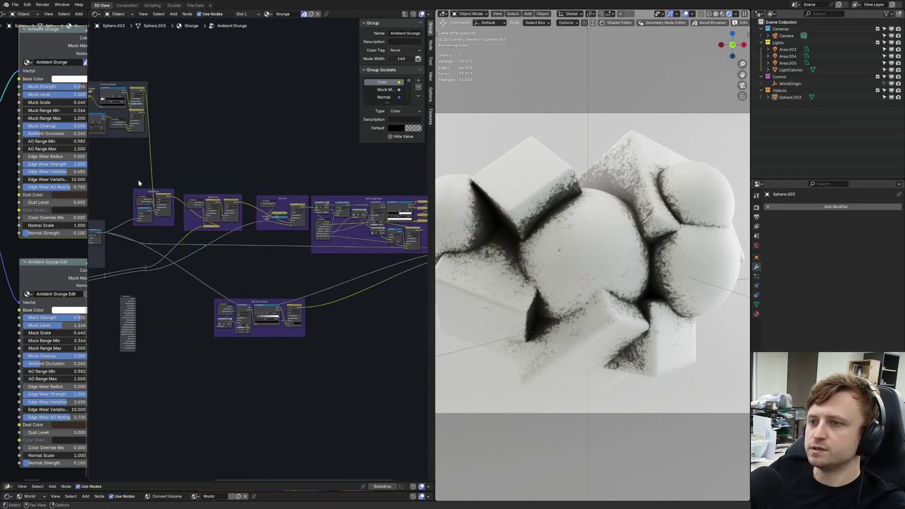
left_click_drag(132, 180, 406, 250)
left_click(353, 270)
middle_click_drag(253, 291, 273, 286)
scroll(273, 288, "down", 1)
middle_click_drag(273, 290, 263, 293)
mouse_move(263, 293)
left_mouse_down()
mouse_move(179, 269)
mouse_move(372, 277)
mouse_move(171, 266)
mouse_move(377, 275)
mouse_move(232, 276)
mouse_move(272, 259)
mouse_move(268, 321)
mouse_move(269, 292)
left_mouse_up()
middle_click_drag(255, 264, 262, 278)
left_click_drag(222, 215, 227, 216)
left_click_drag(168, 210, 175, 215)
middle_click_drag(209, 234, 185, 233)
Move the Normal Details frame up, closer beneath the row of Add frames
left_click(203, 213)
left_click(258, 216)
left_click(338, 215)
left_click(252, 312)
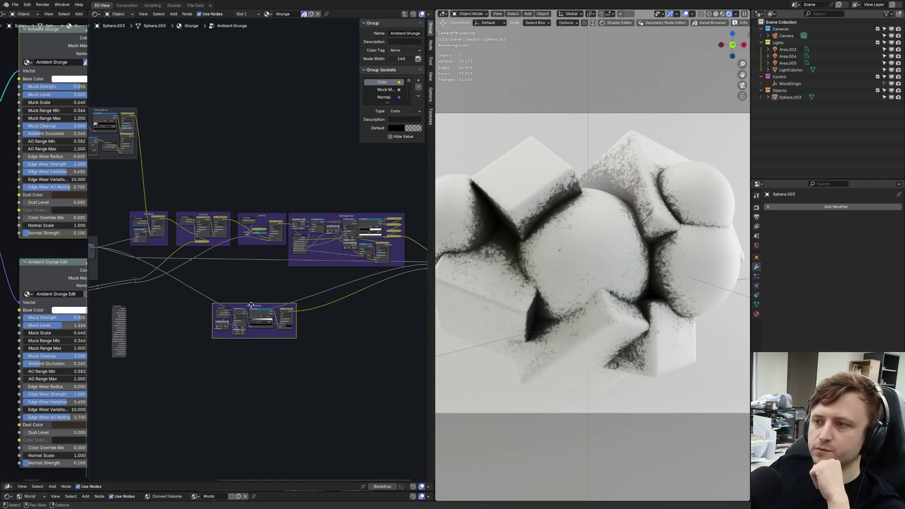
left_click_drag(252, 305, 252, 285)
Leave the Ambient Grunge group and review the modular chain from Grunge Mask through Color, Dust, Cleanup and Bump
left_click(404, 16)
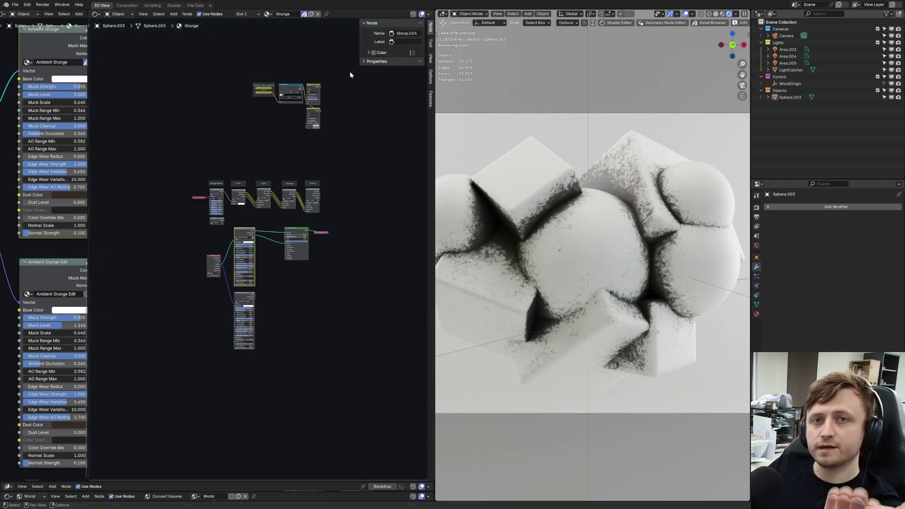
key("Home")
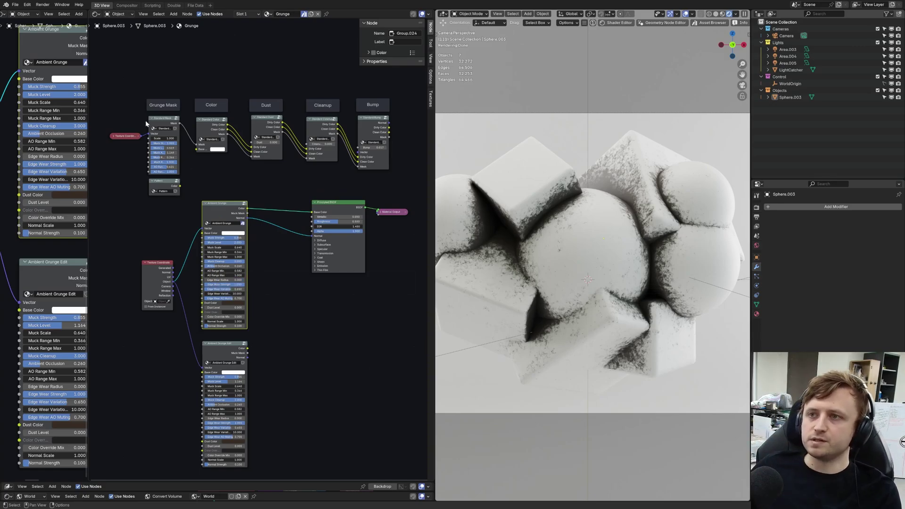
left_click(162, 125)
left_click(212, 125)
left_click(266, 124)
left_click(323, 123)
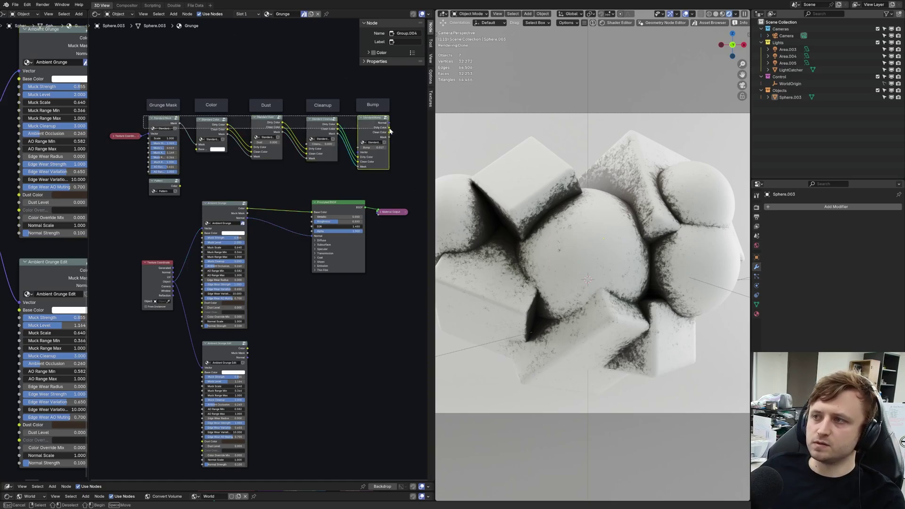
Reopen the Ambient Grunge group and examine its frame sequence from Coloring Muck through the Add frames and Normal Details
left_click(245, 206)
key("Tab")
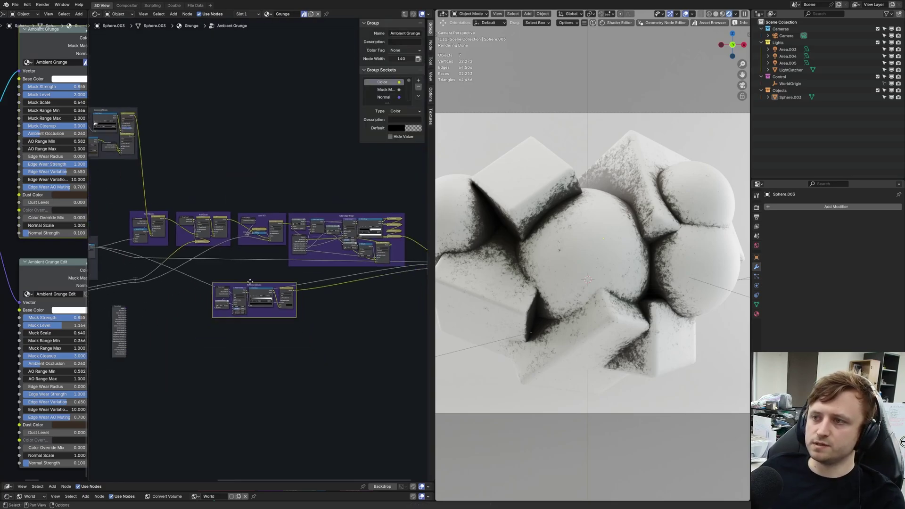
scroll(251, 285, "up", 1)
middle_click_drag(306, 215, 329, 207)
middle_click_drag(353, 250, 354, 221)
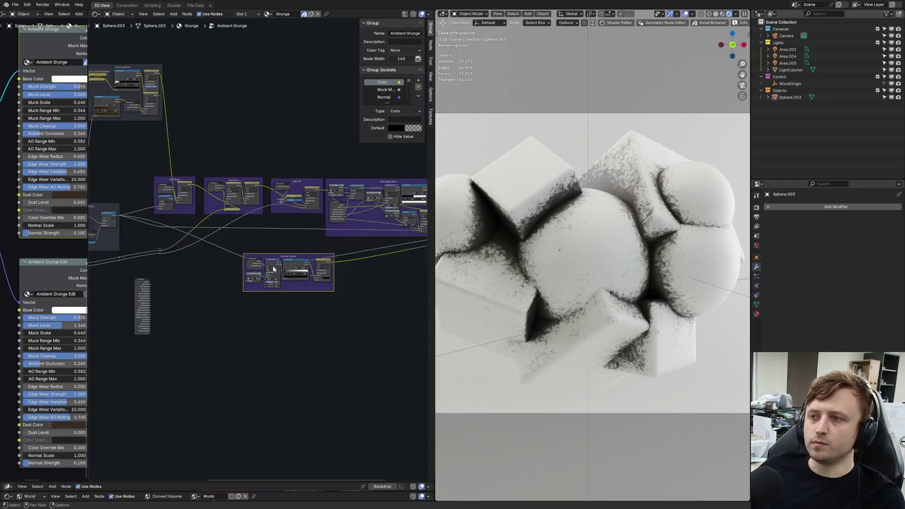
middle_click_drag(186, 180, 315, 213)
scroll(315, 212, "down", 1)
left_click_drag(252, 185, 241, 259)
middle_click_drag(206, 240, 273, 253)
left_click_drag(202, 85, 198, 89)
middle_click_drag(285, 238, 148, 204)
middle_click_drag(318, 226, 214, 212)
Return to the parent Grunge node tree with the modular chain and both Ambient Grunge groups in view
left_click(404, 14)
scroll(315, 302, "up", 5)
scroll(316, 305, "up", 1)
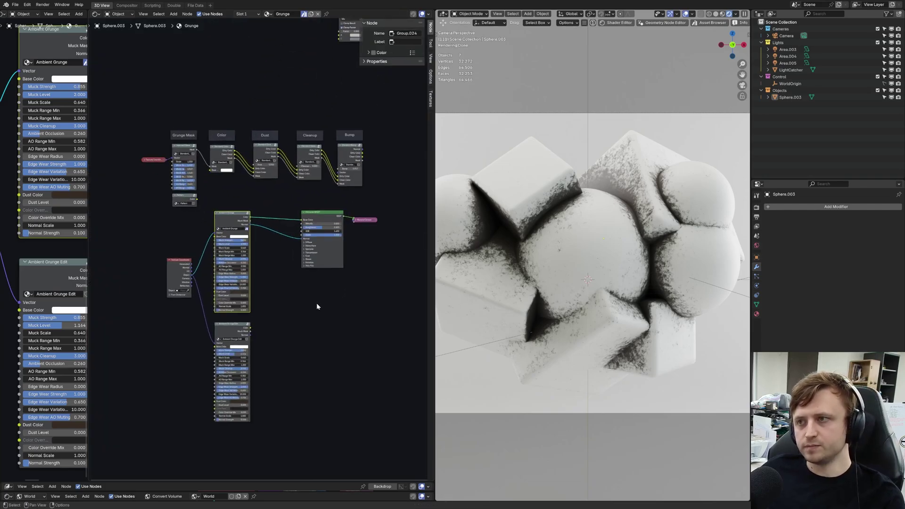